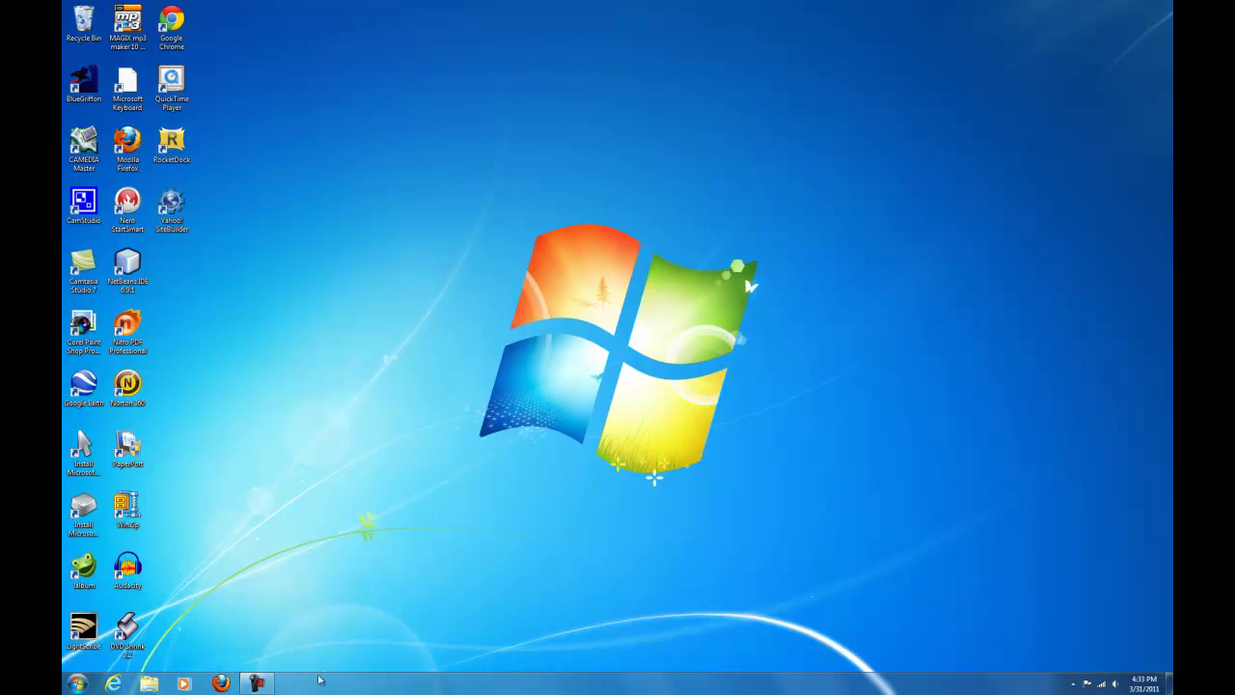
In Firefox, search for 'google chrome', reach the Chrome beta download terms, then close Firefox.
click(221, 683)
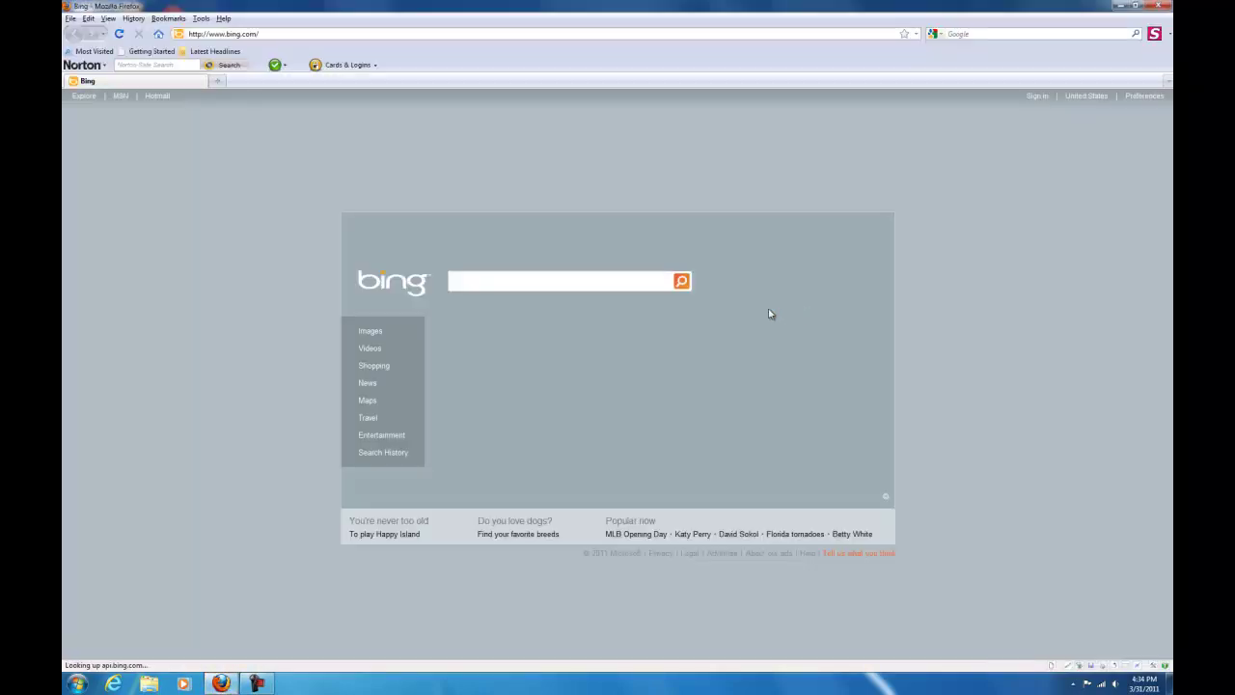
text(g)
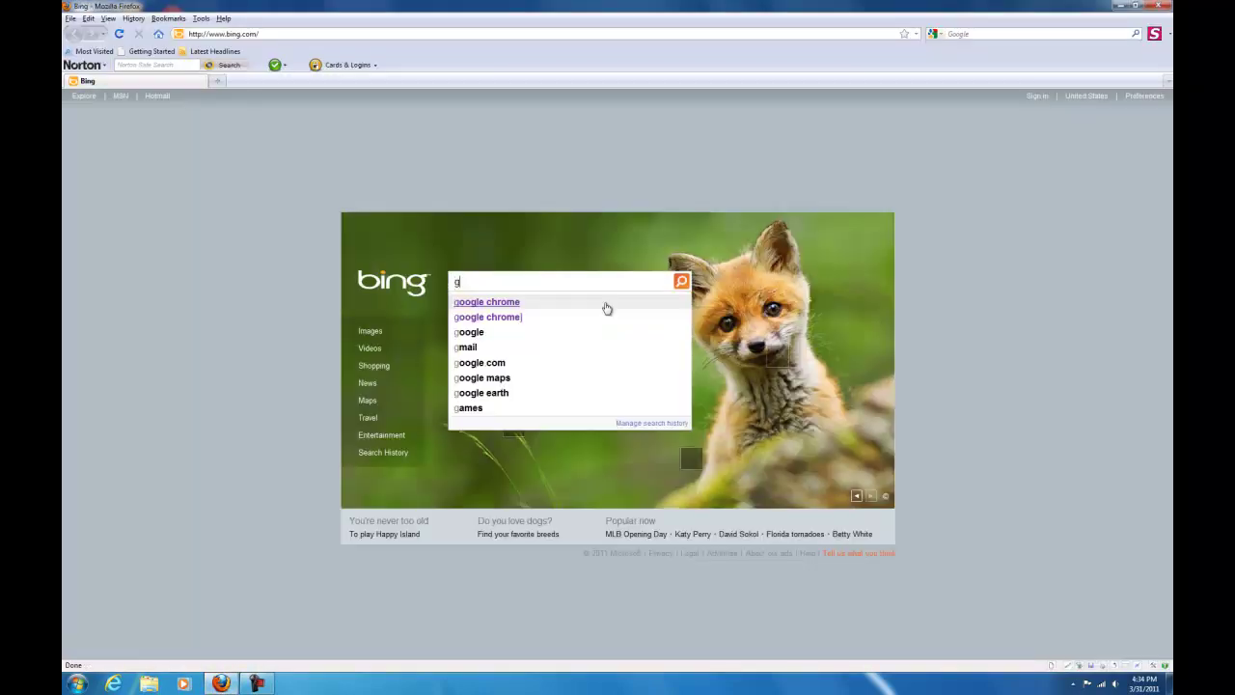
text(oogle chrome)
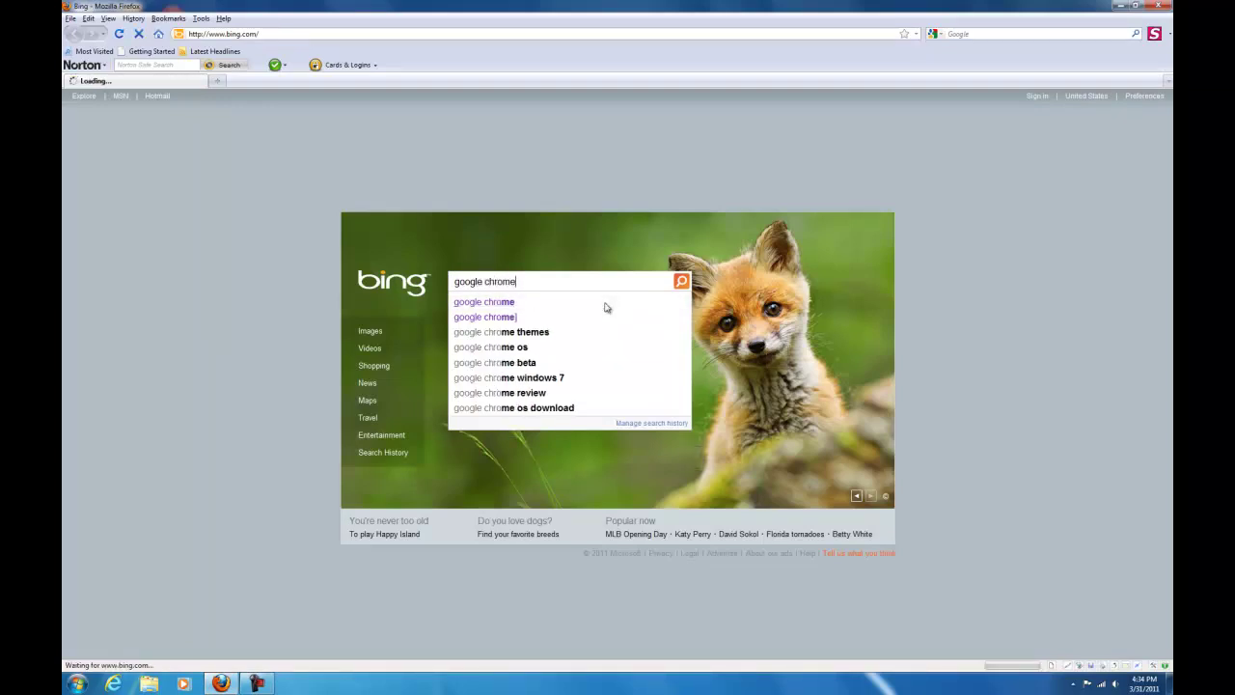
key(Return)
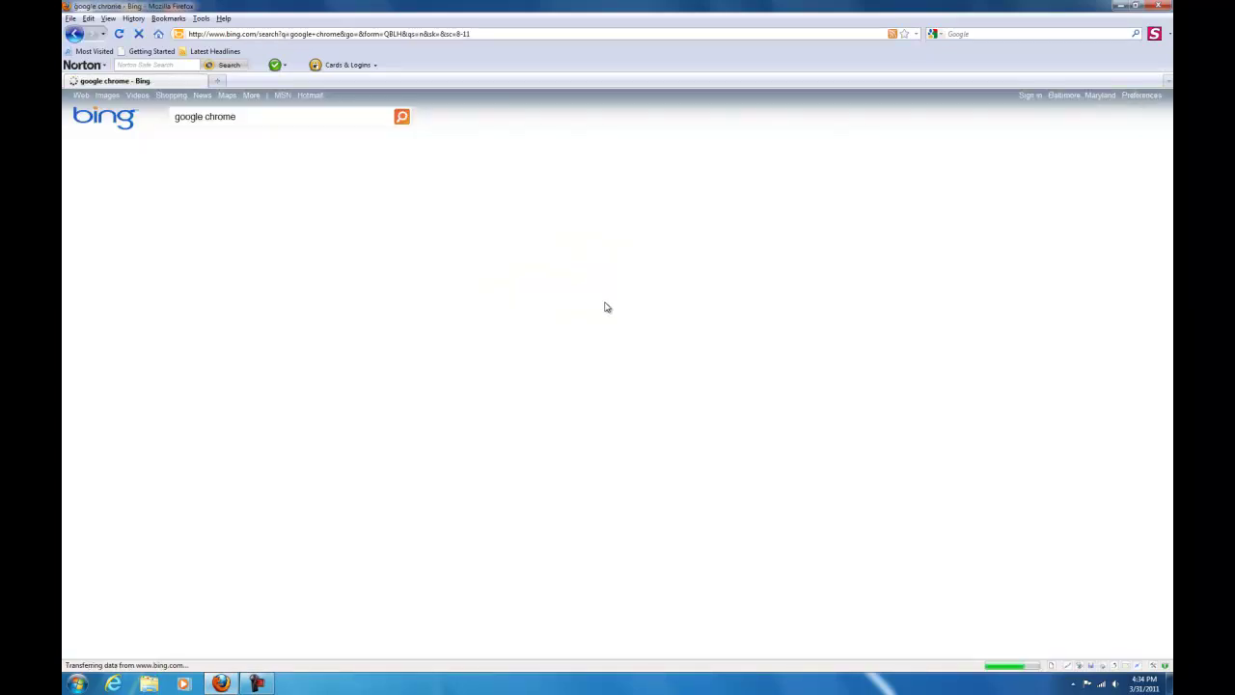
click(314, 184)
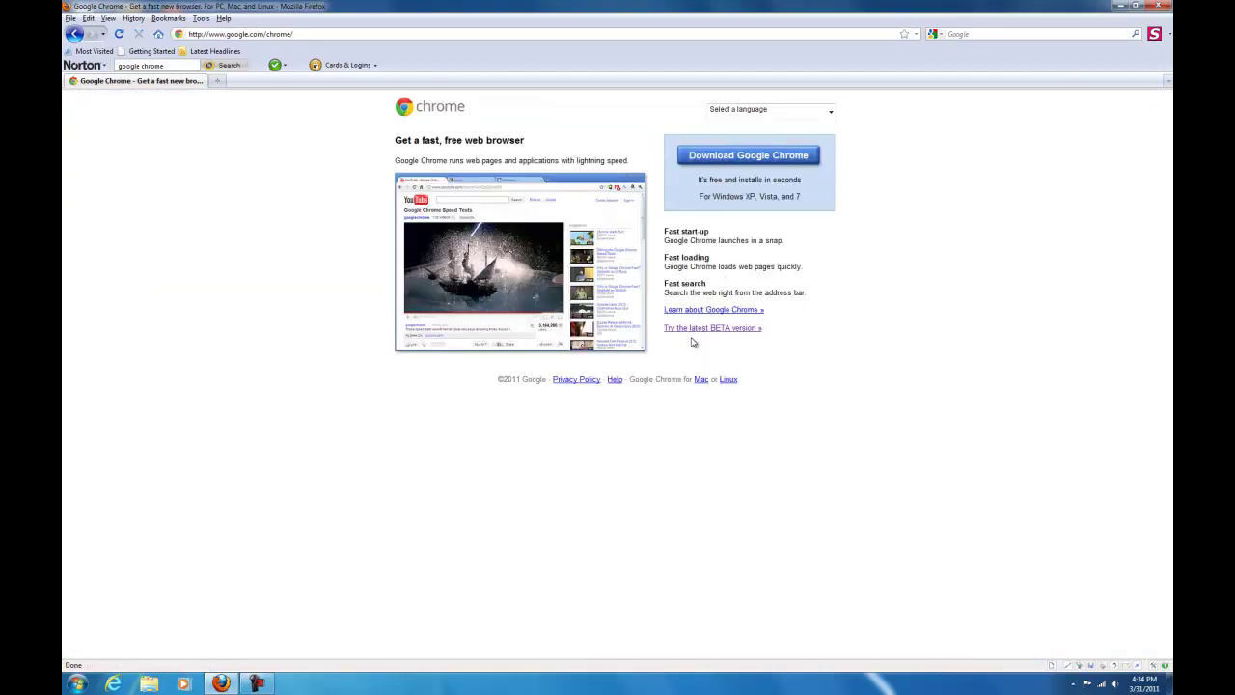
click(695, 329)
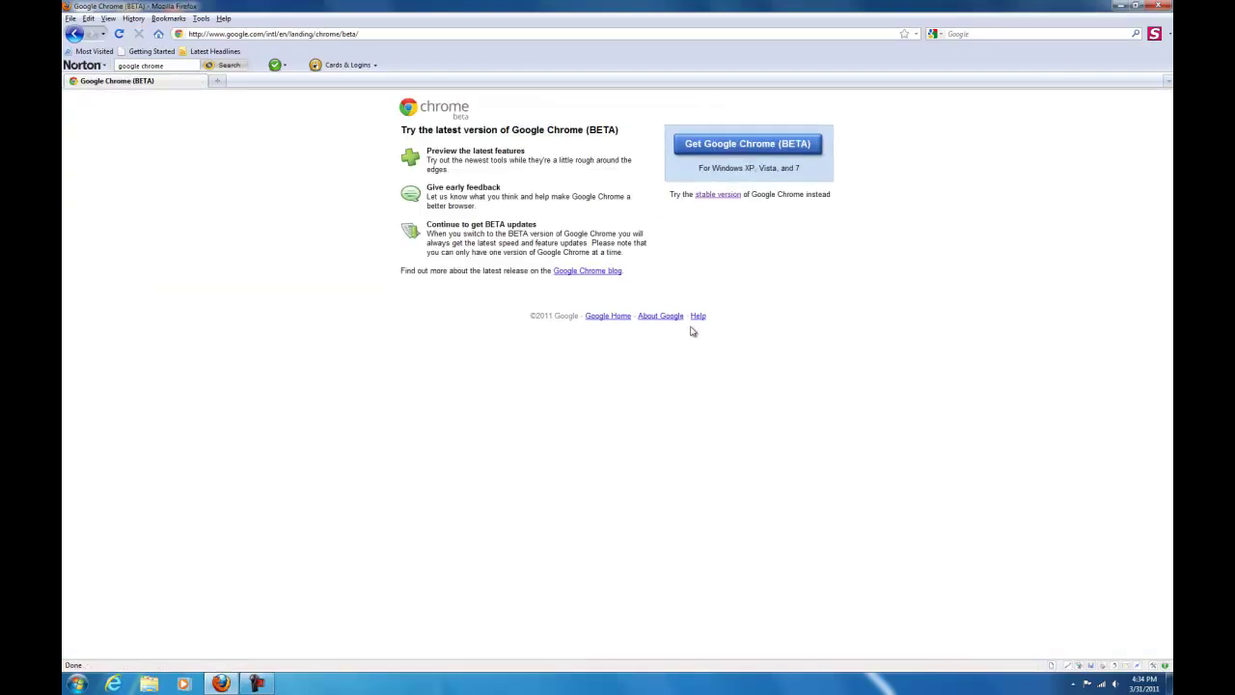
click(760, 146)
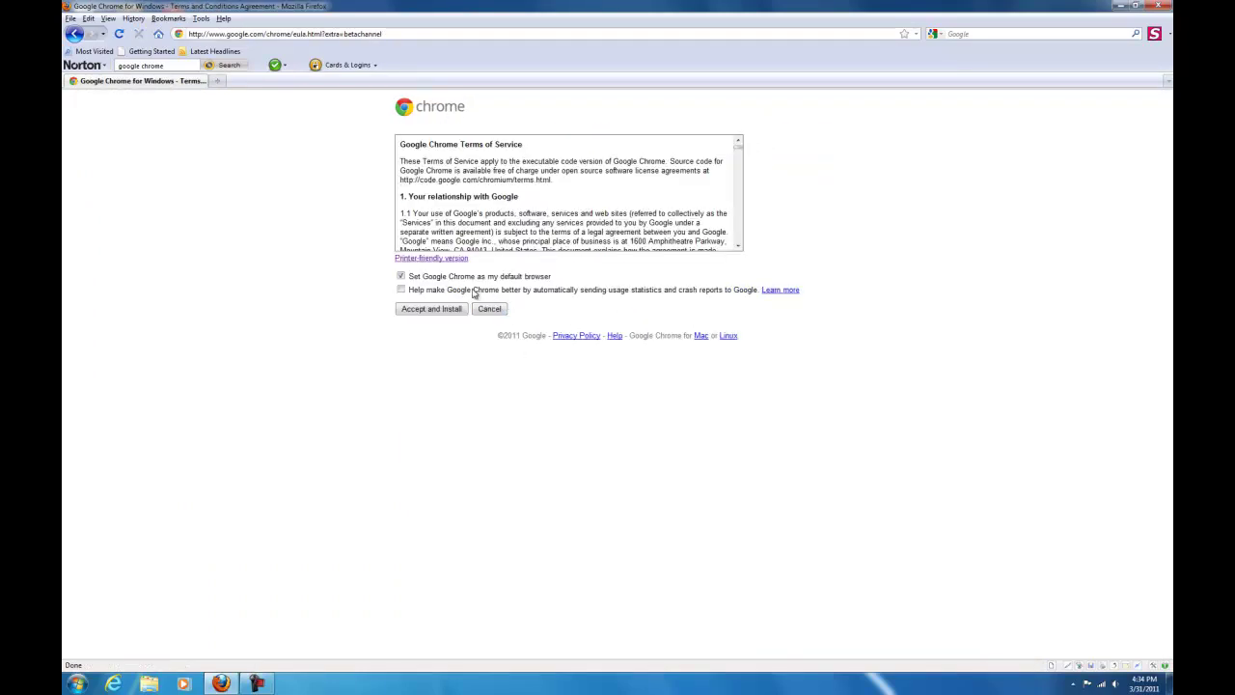
click(1166, 6)
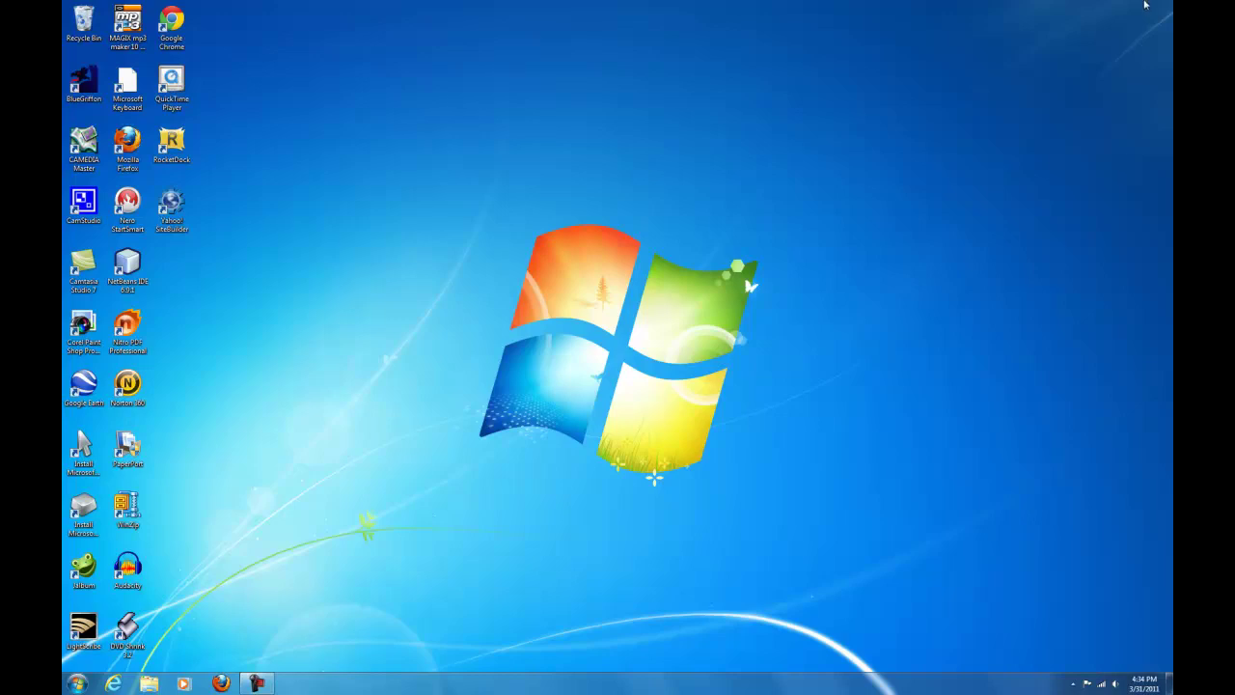
Launch Google Chrome and start the Google Cloud Print sign-in from the Under the Hood settings.
double_click(183, 42)
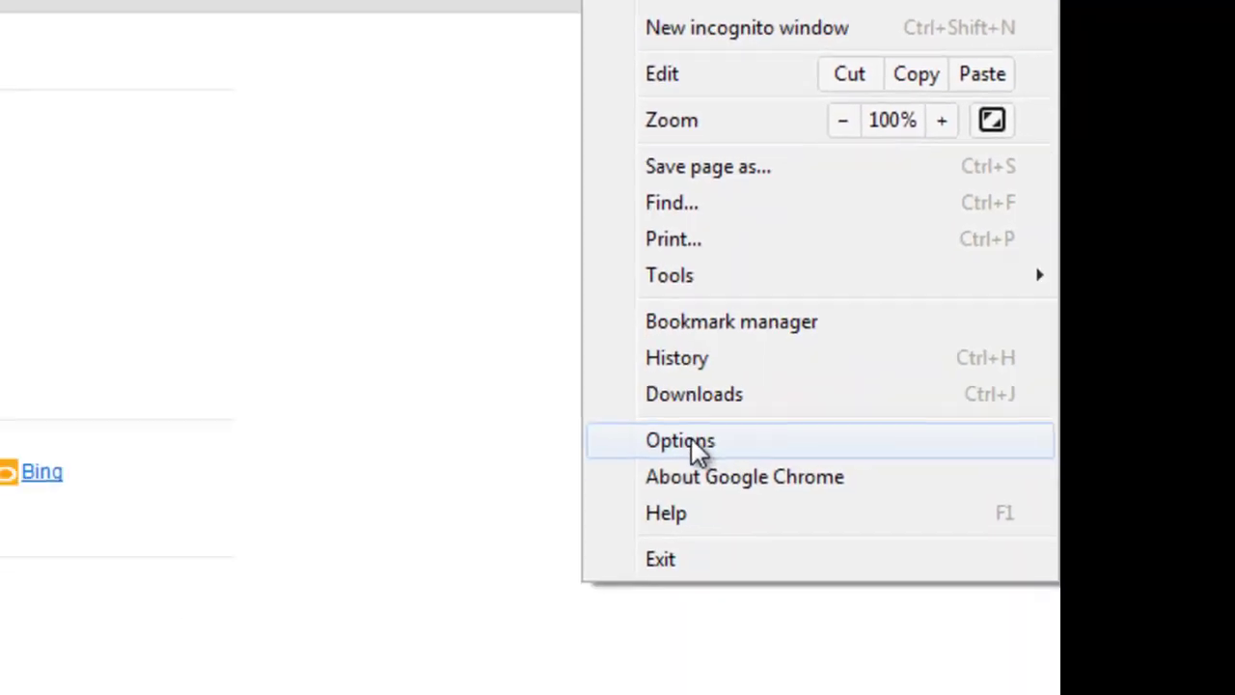
click(691, 440)
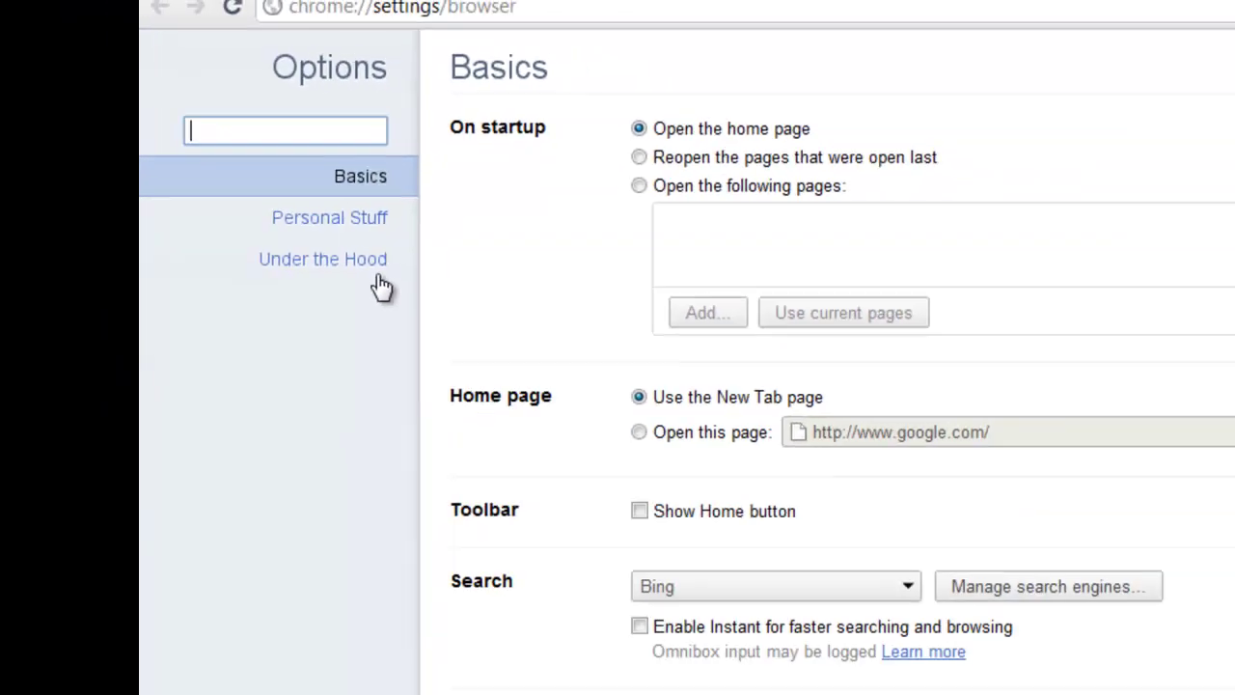
click(583, 405)
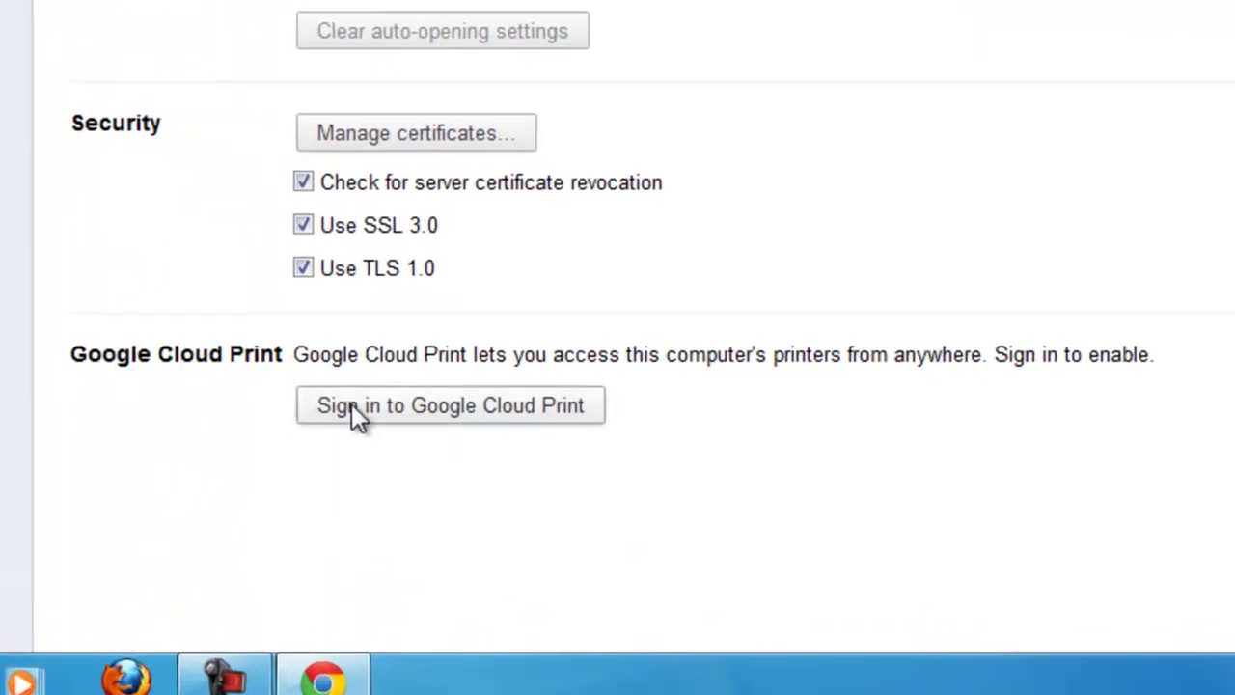
click(356, 413)
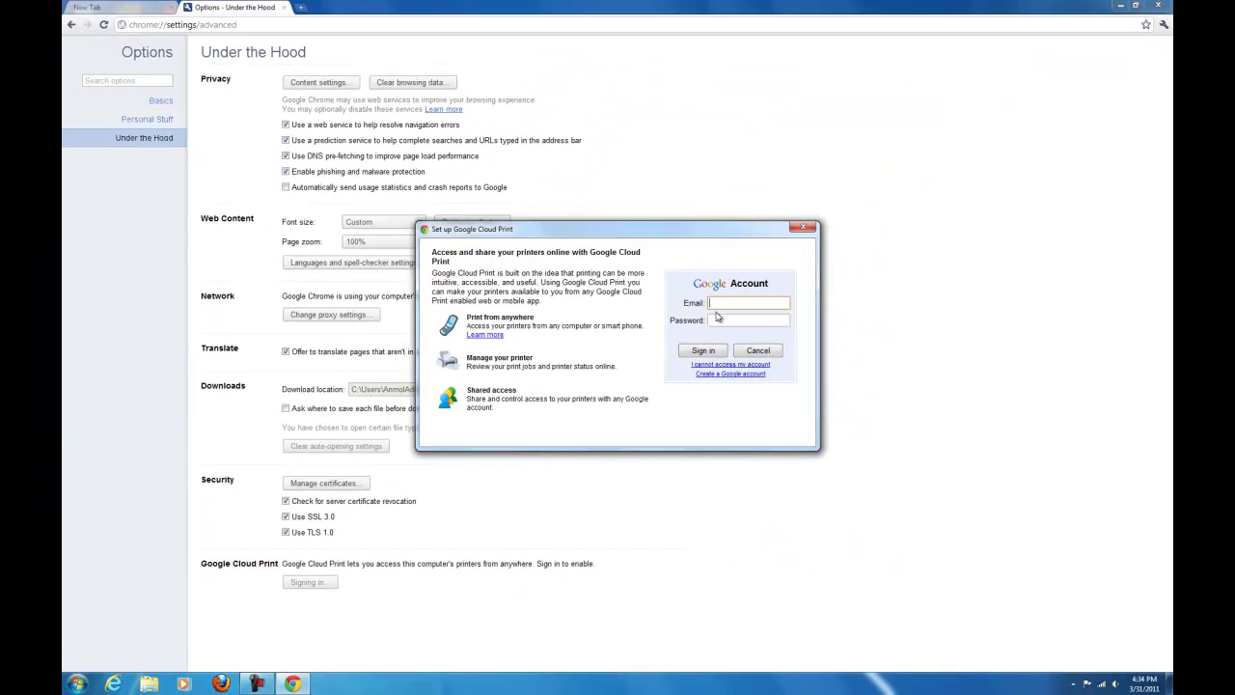
Enter the Google account email and password and submit the Cloud Print sign-in.
click(717, 319)
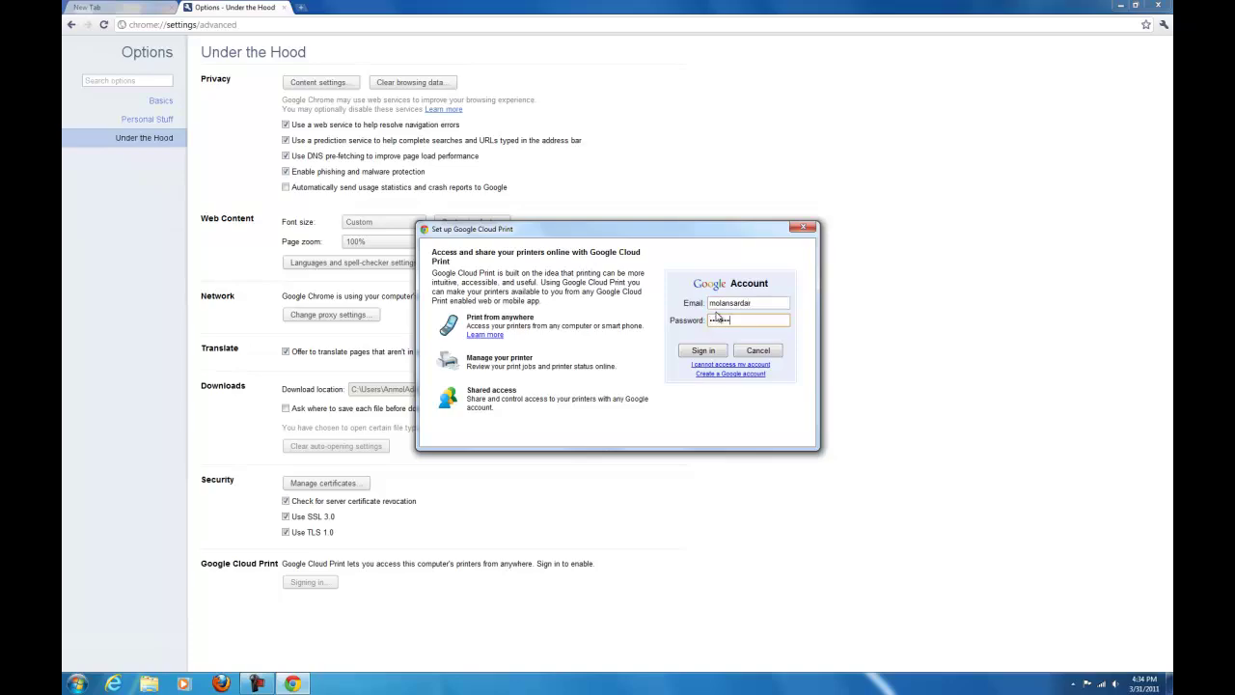
key(Return)
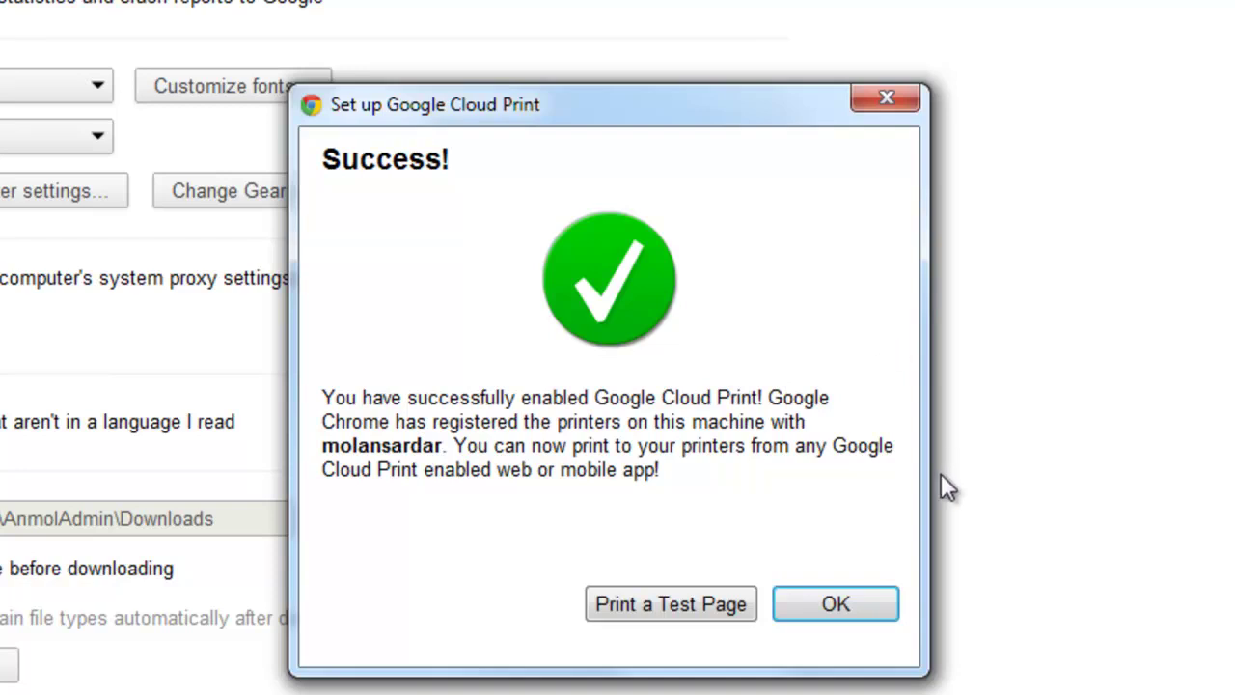
Request a Cloud Print test page and highlight the Google sign-in required warning.
click(722, 612)
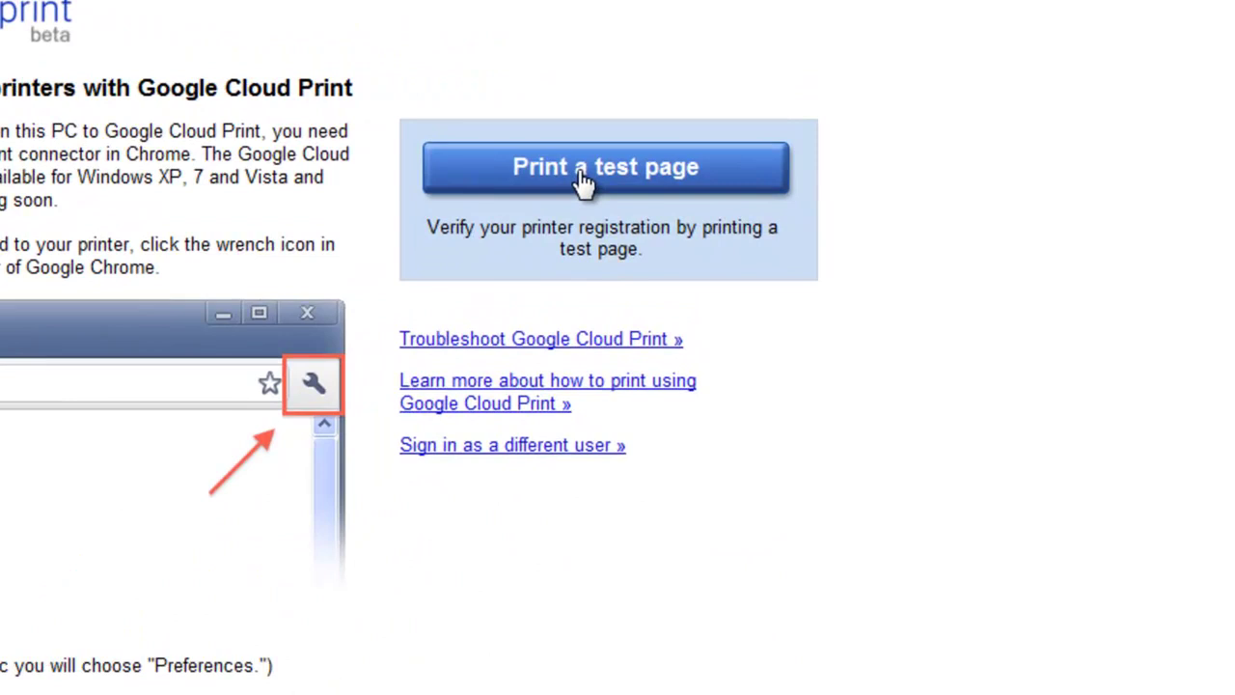
click(583, 183)
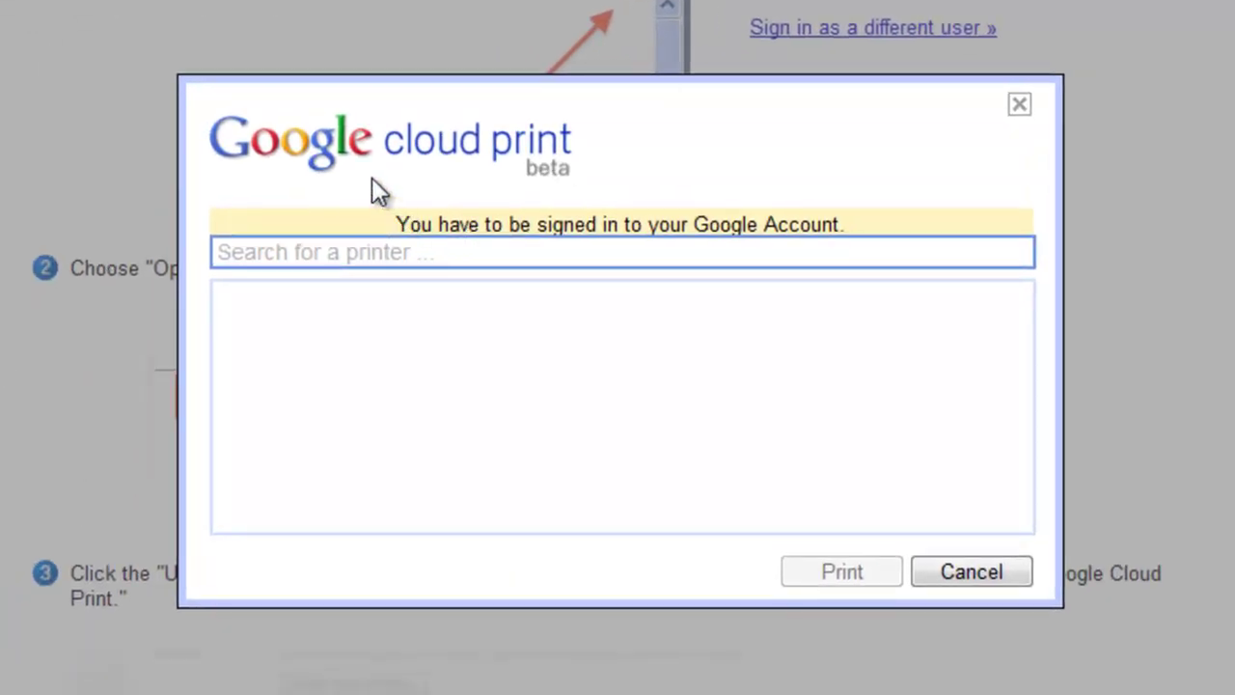
drag(397, 214, 812, 224)
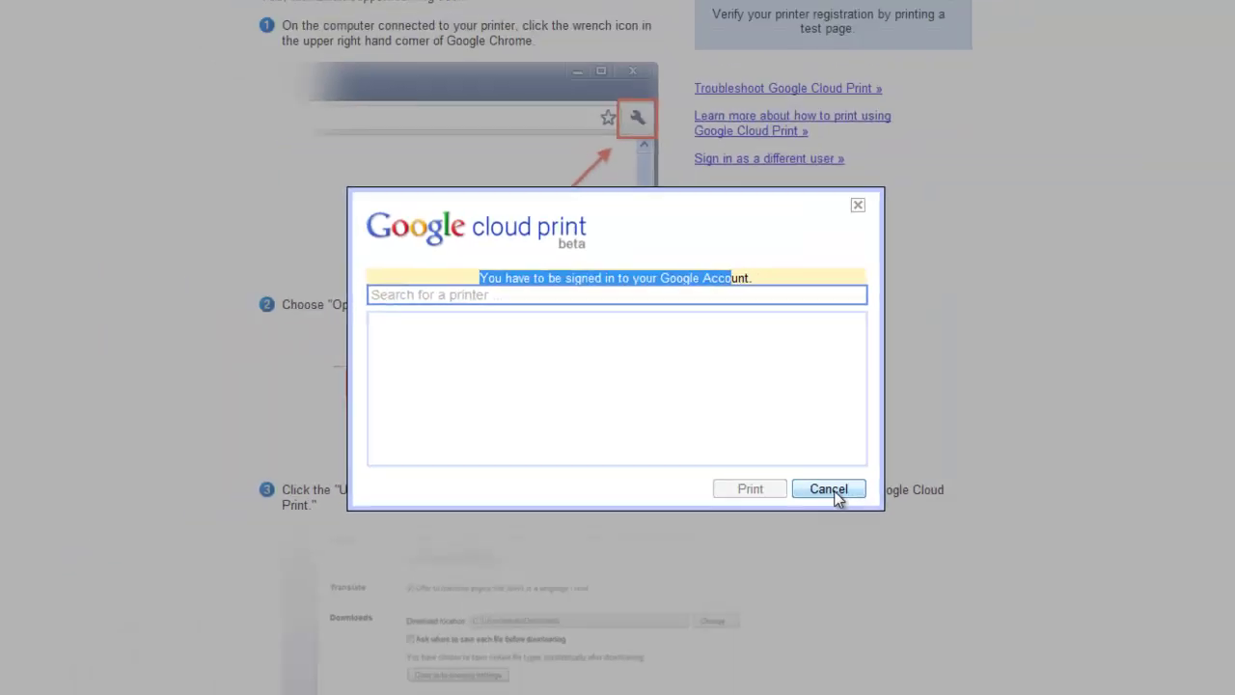
Cancel the test print dialog and load gmail.com in a new tab.
click(973, 574)
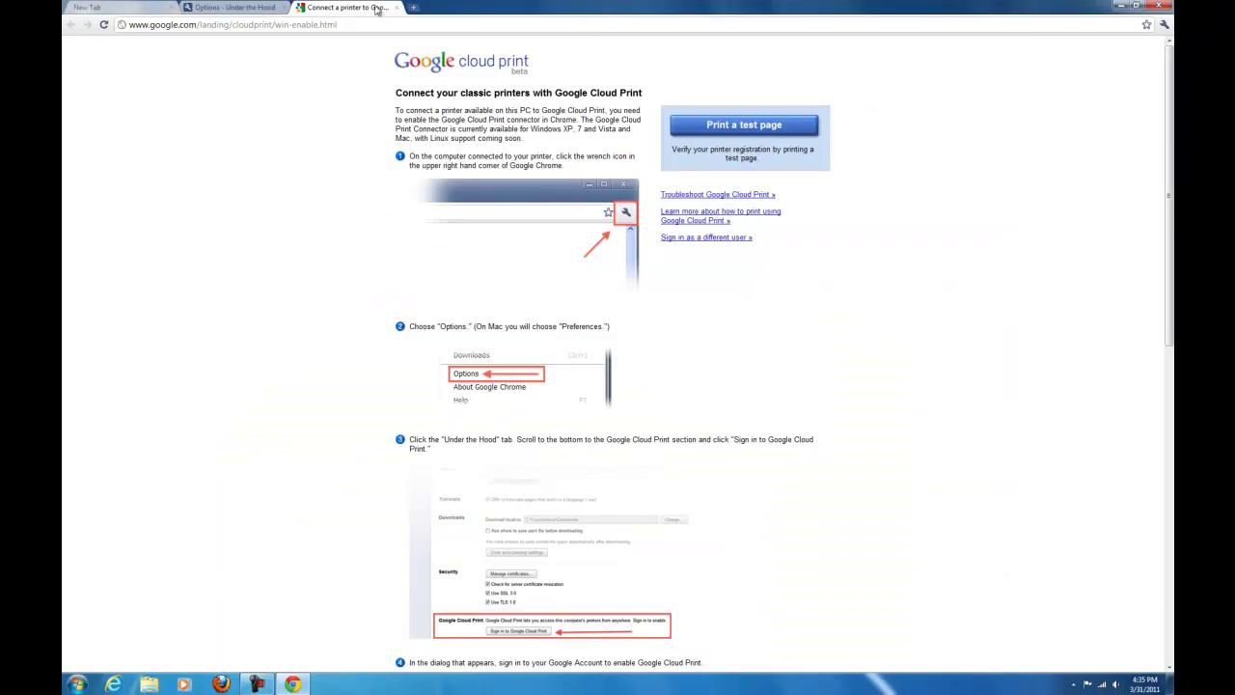
click(413, 8)
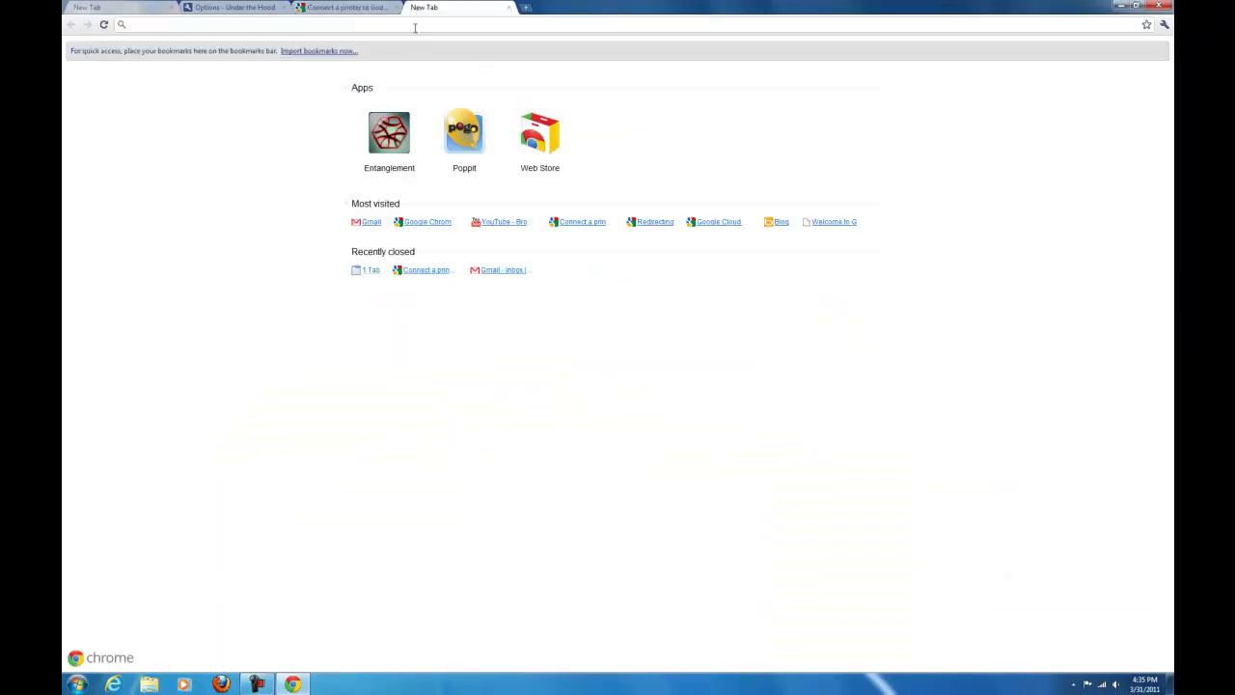
text(gmaikl)
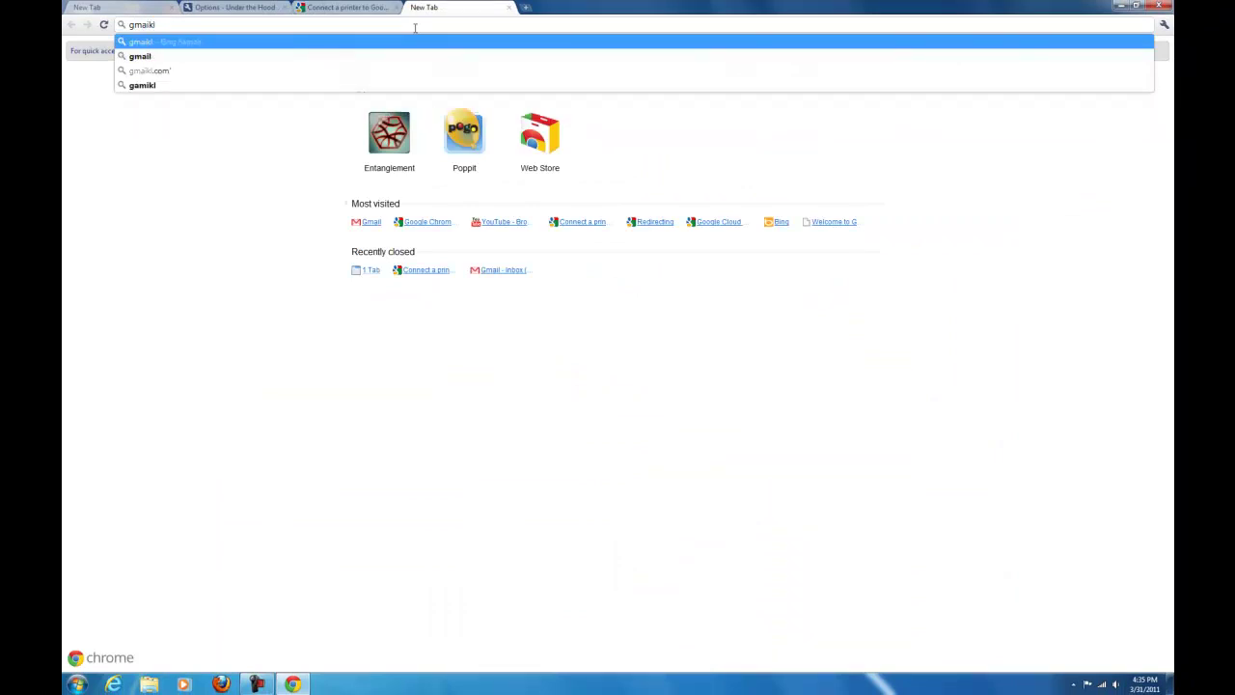
key(BackSpace)
text(l.com)
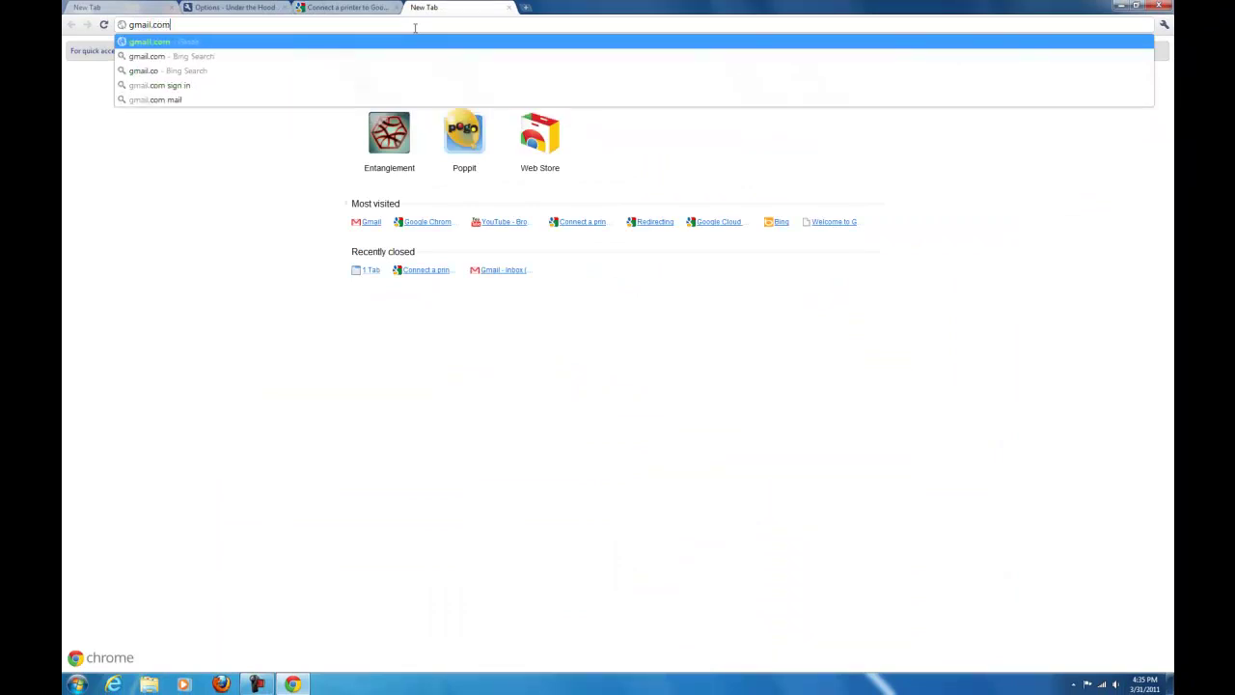
key(Return)
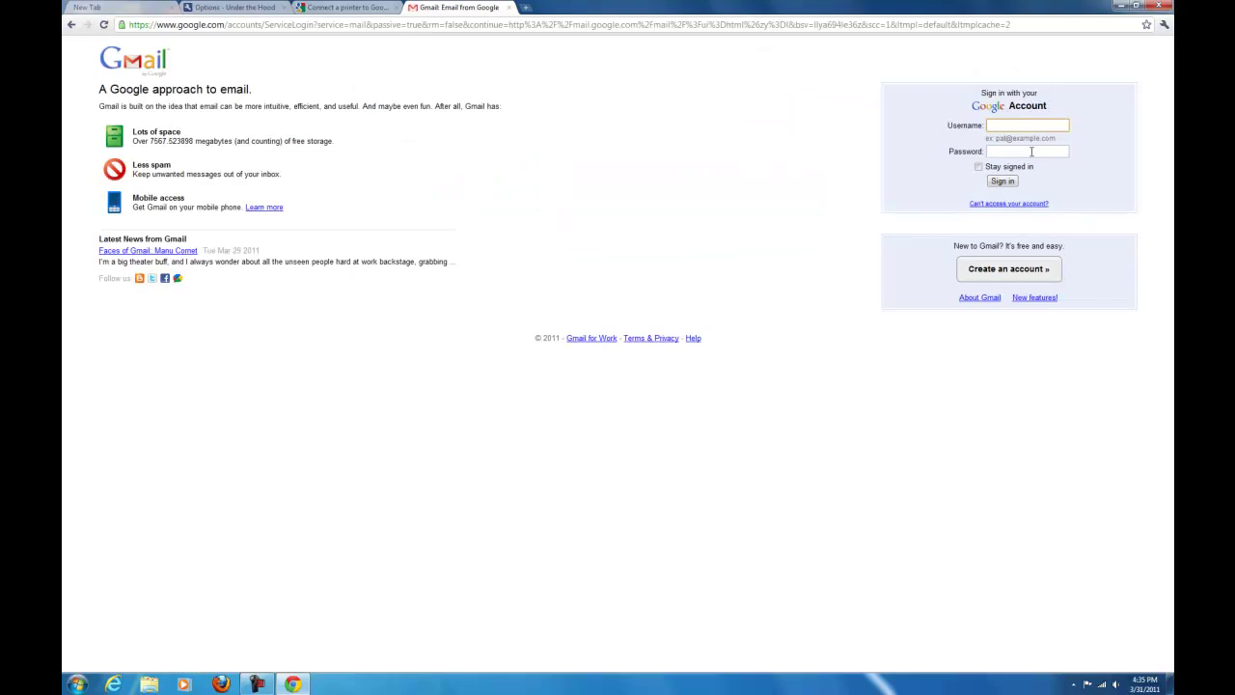
Sign in to Gmail with the account email and password, then close the Gmail tab.
click(1031, 151)
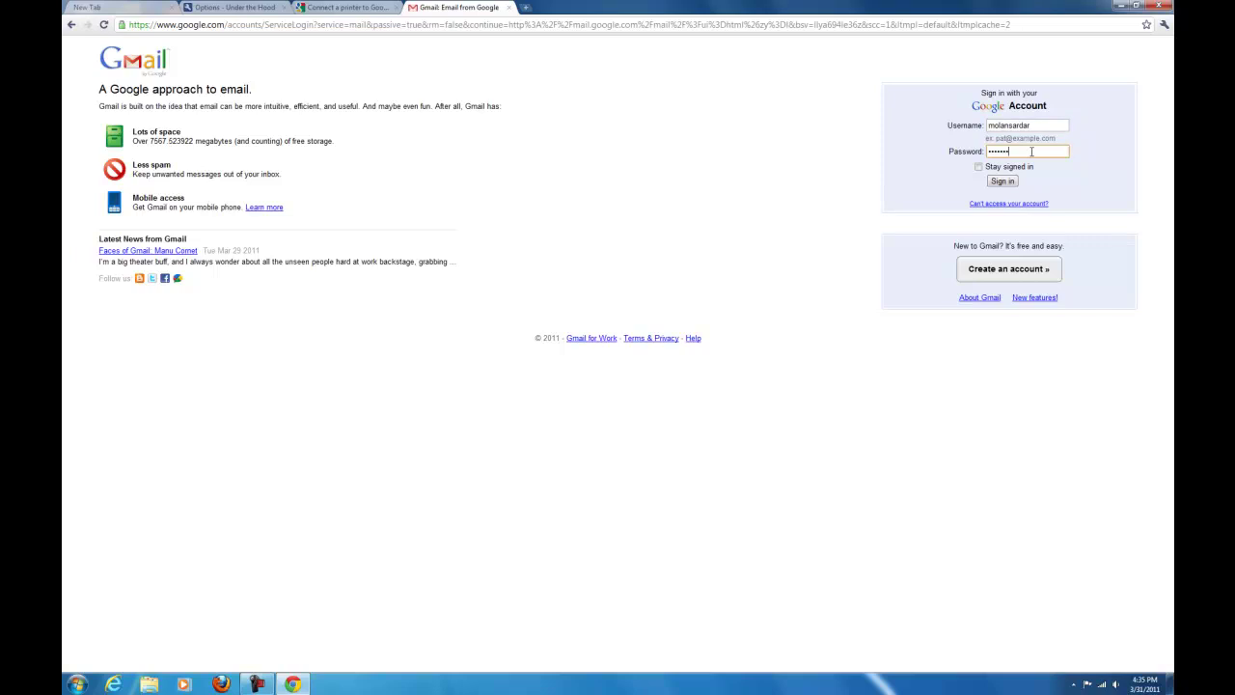
key(Return)
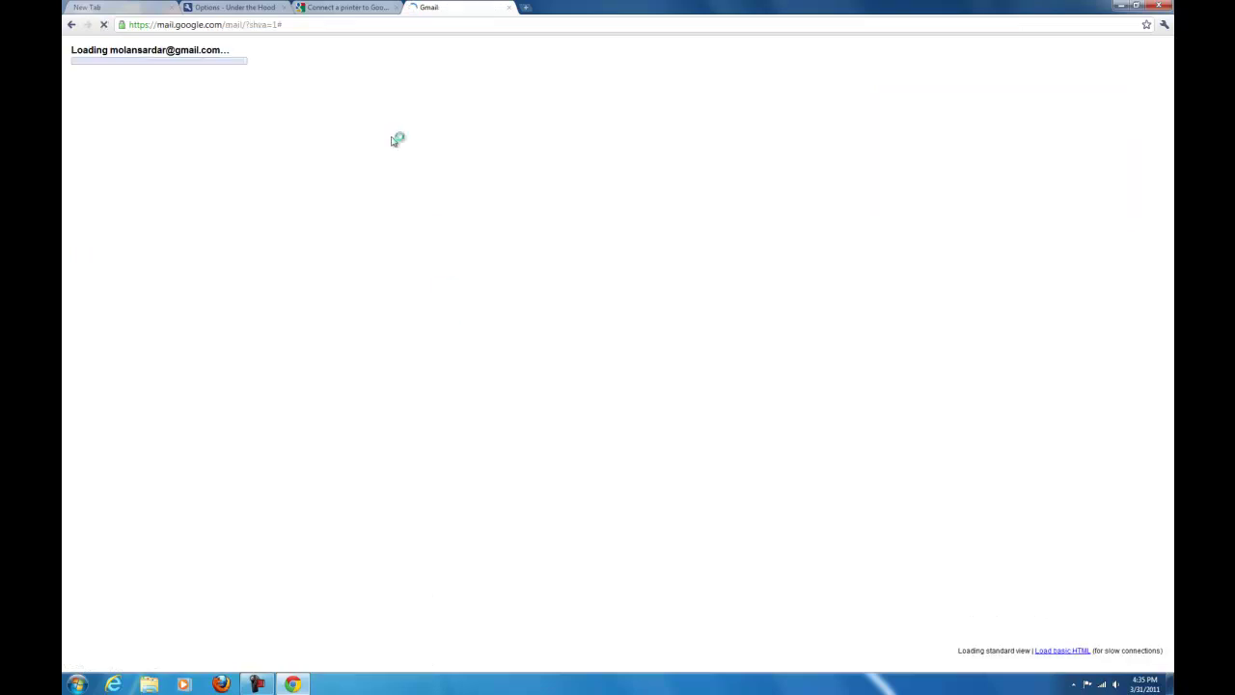
key(ctrl+w)
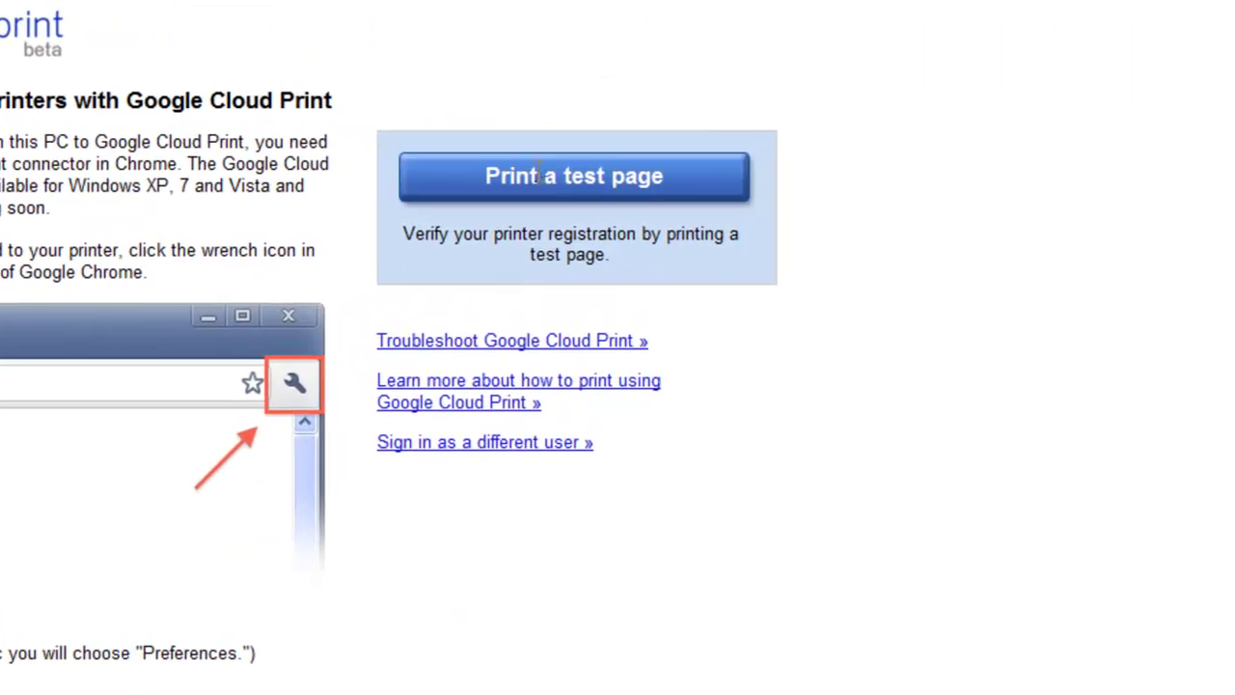
Send a test page to Brother MFC-240C USB Printer from the full 11-printer list, then minimize Chrome.
click(537, 173)
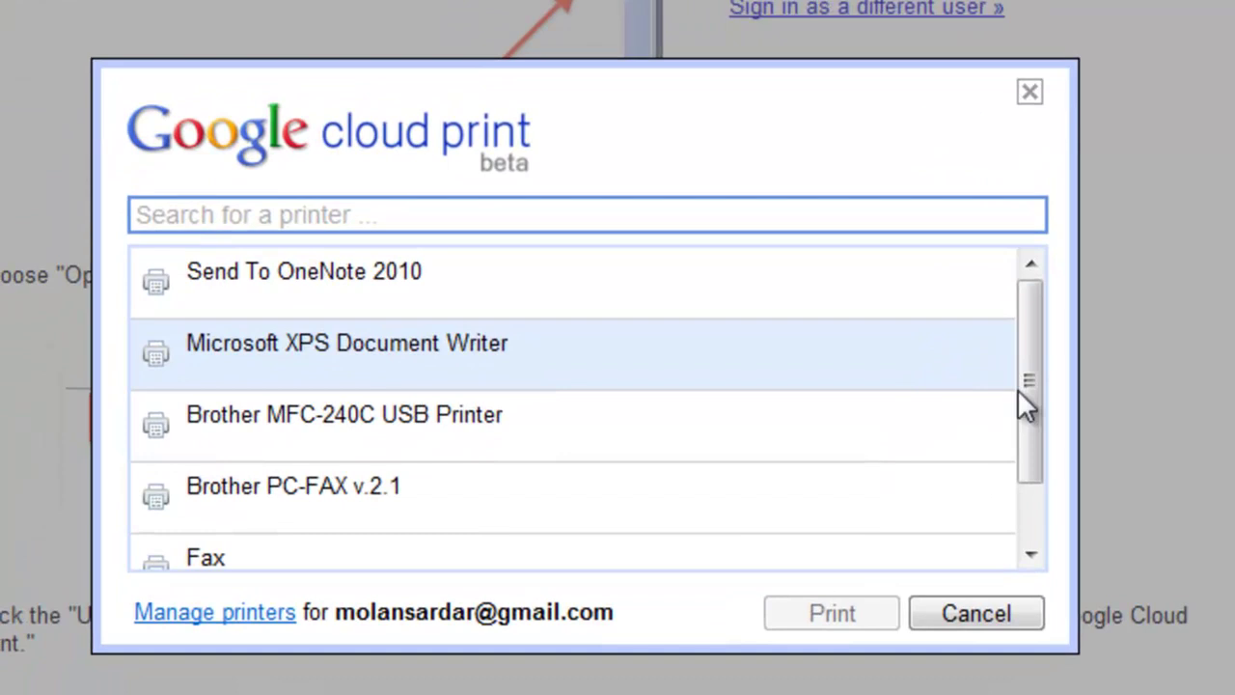
drag(1036, 441, 1065, 366)
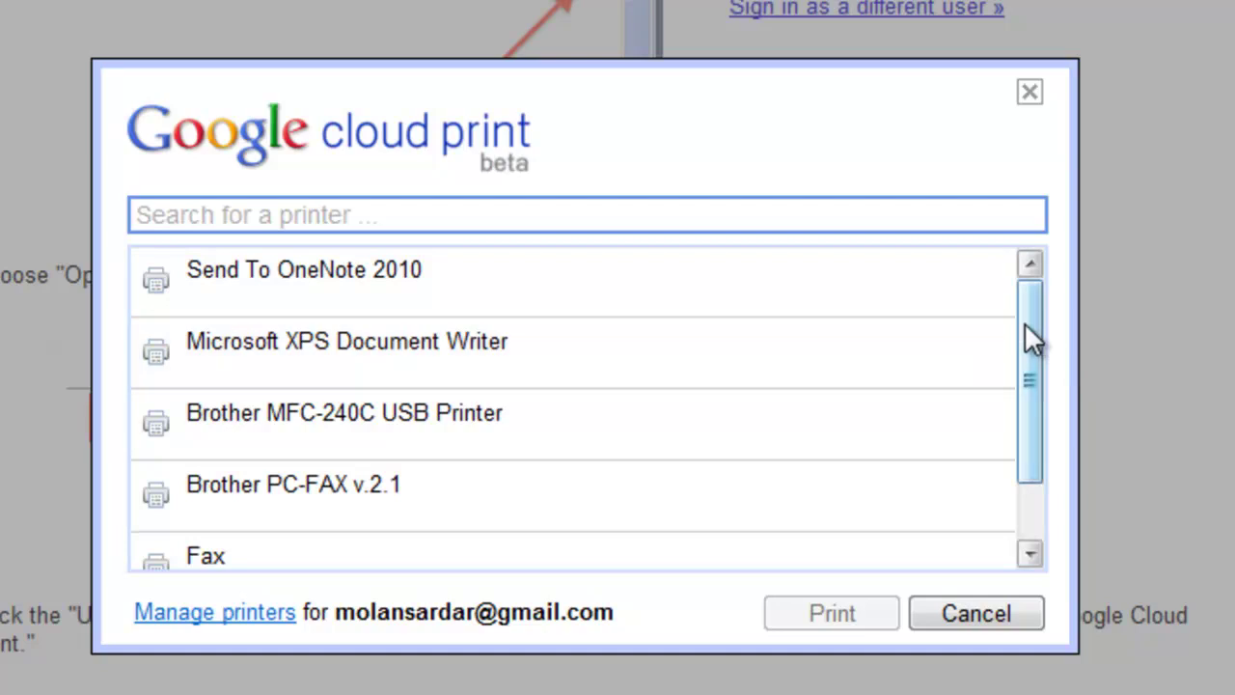
drag(1024, 324, 1031, 414)
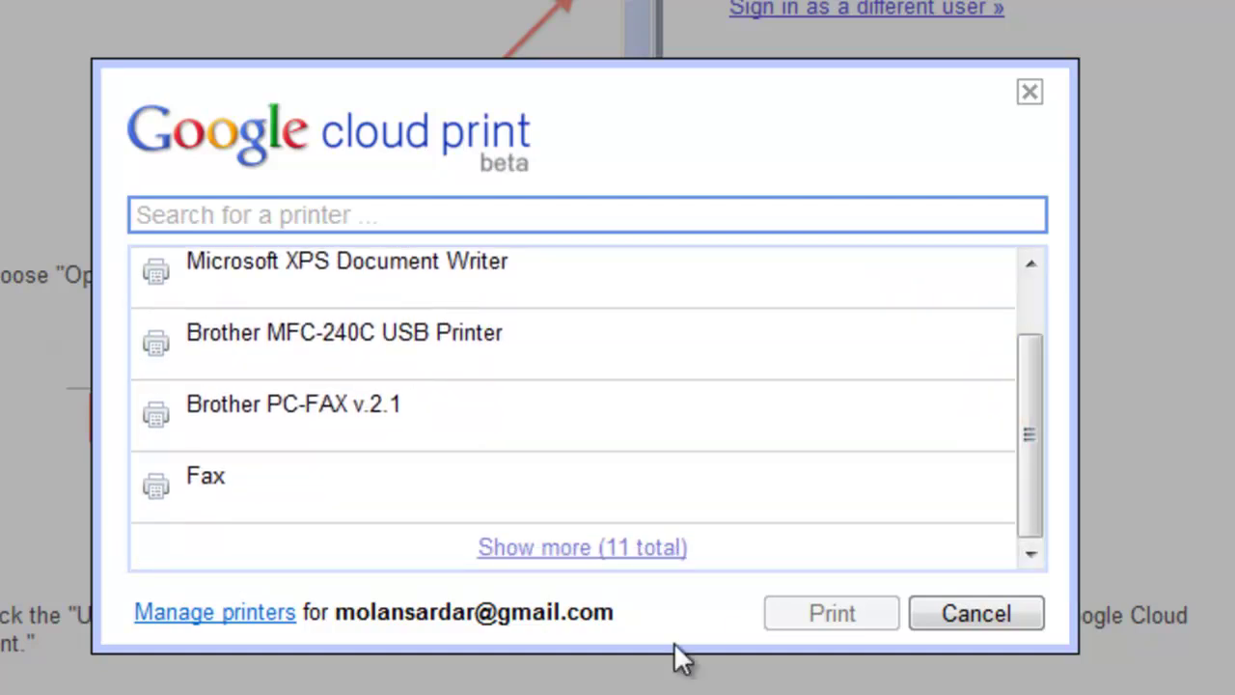
click(612, 569)
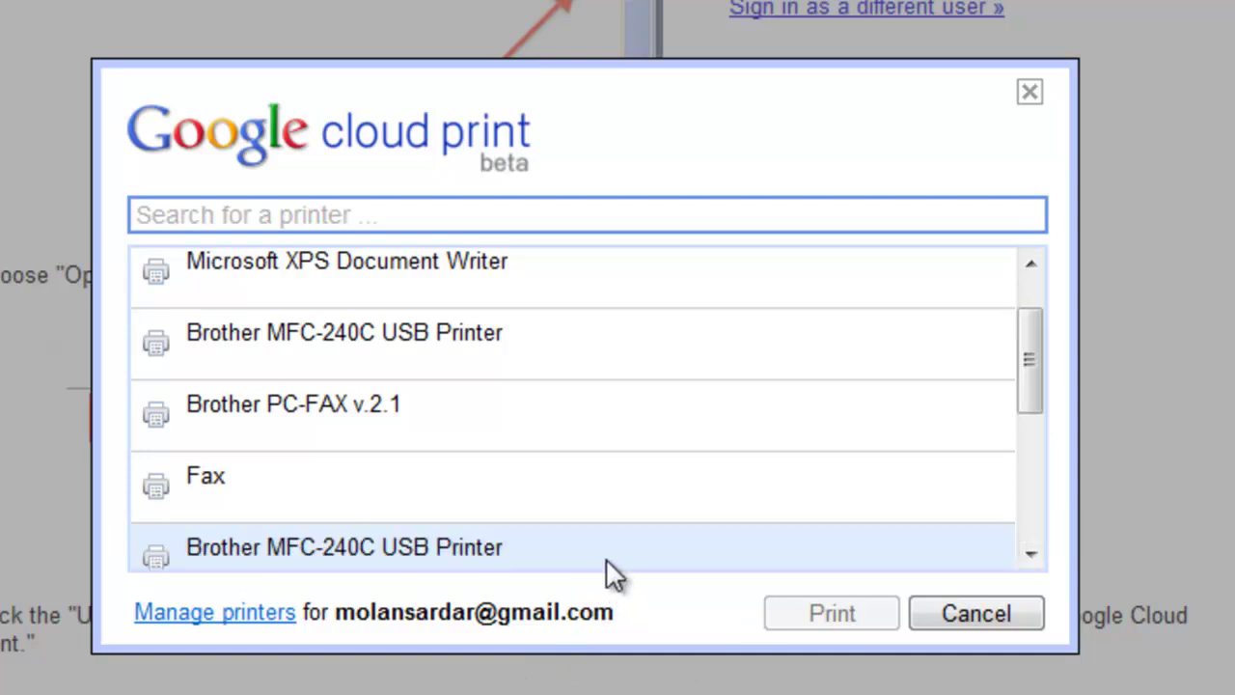
drag(1042, 369, 1029, 275)
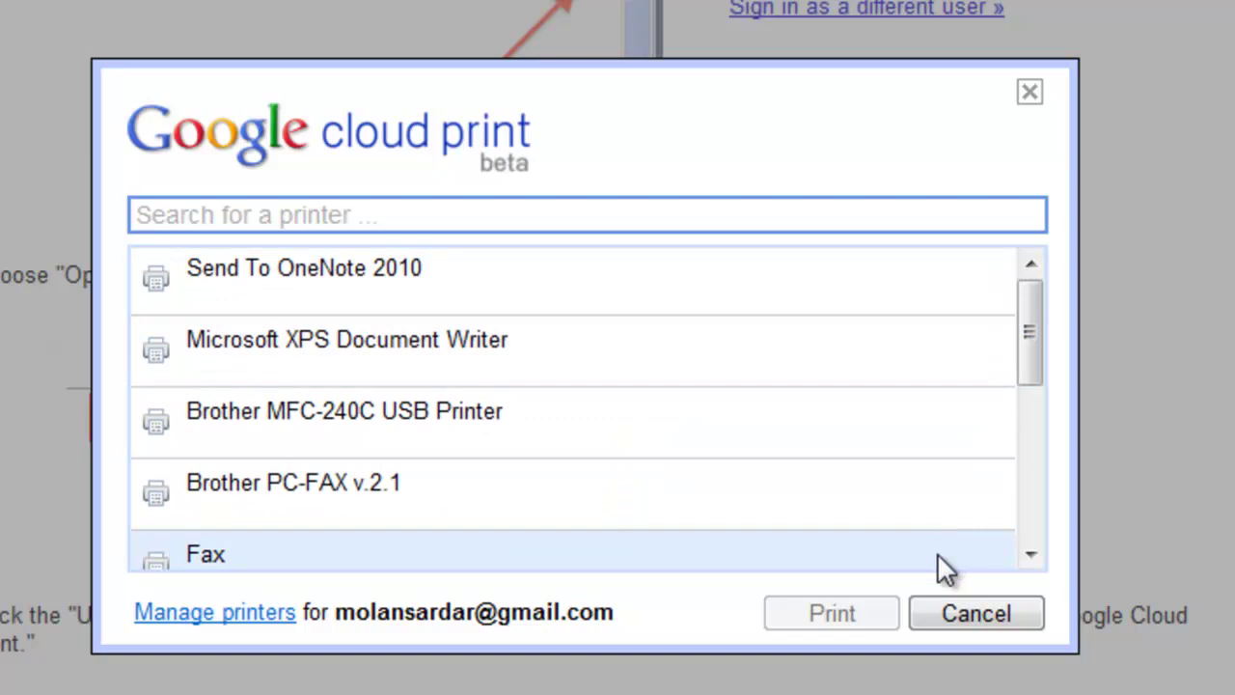
click(664, 407)
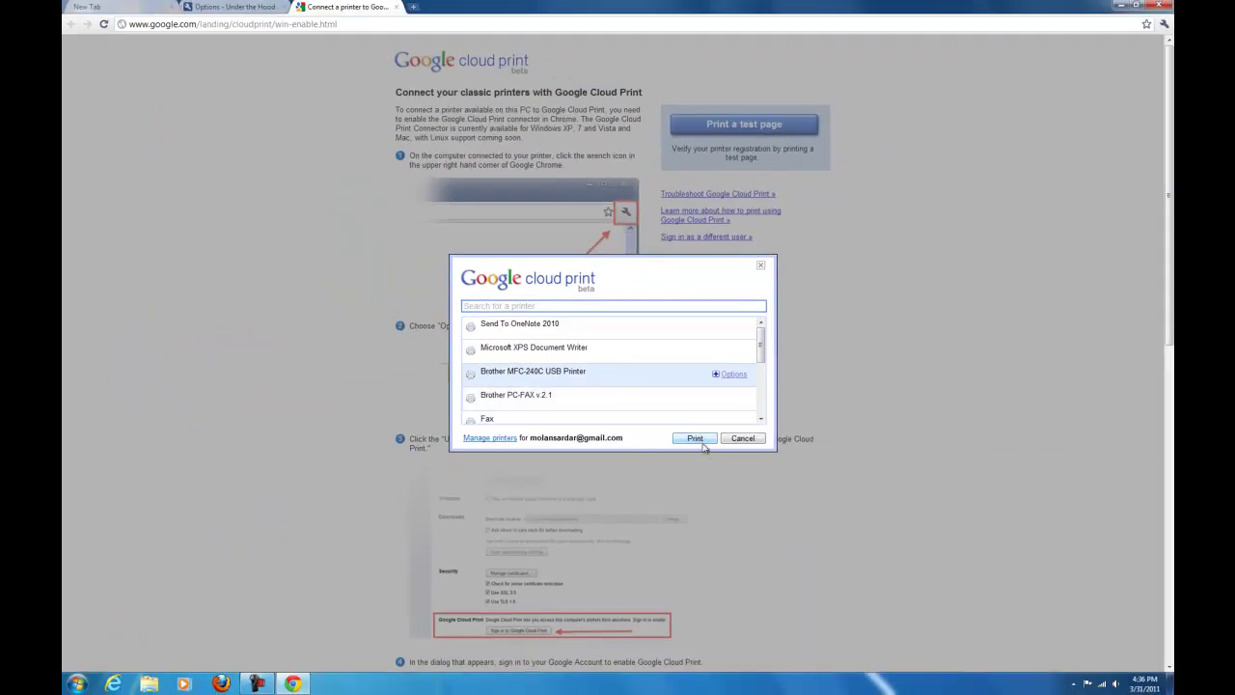
click(694, 438)
click(1117, 6)
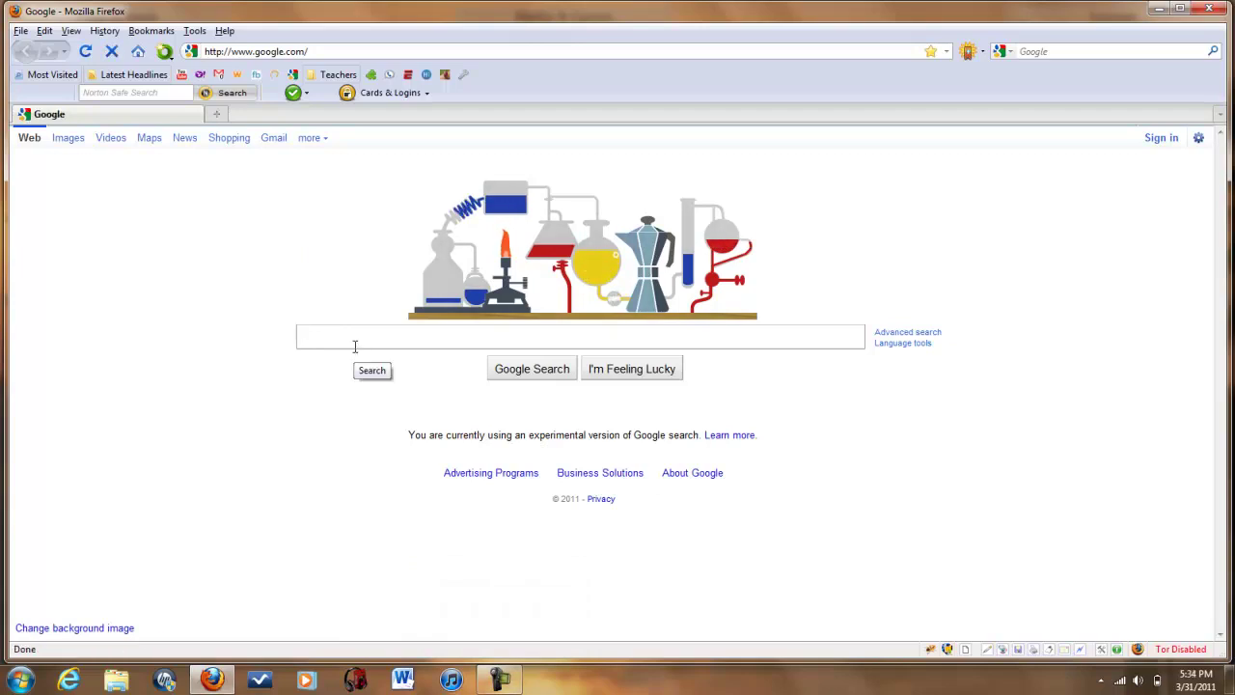
Search Google for 'user agent switcher' and open the User Agent Switcher add-on page.
text(use)
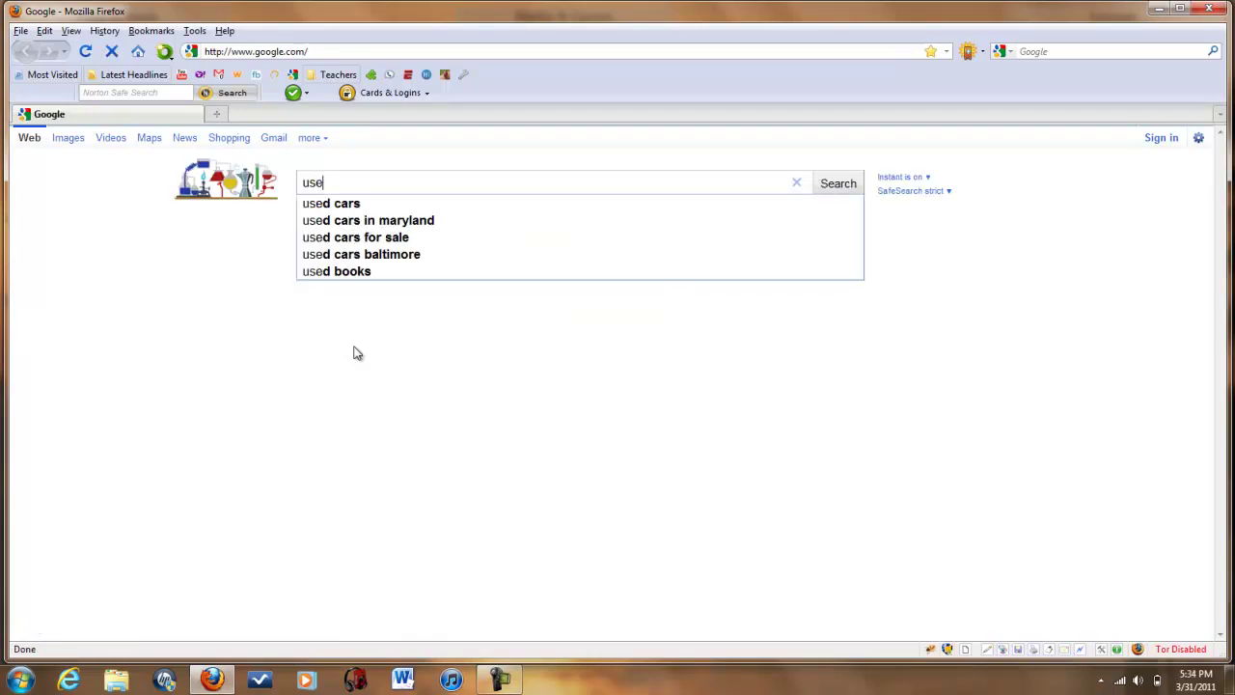
text(r agent )
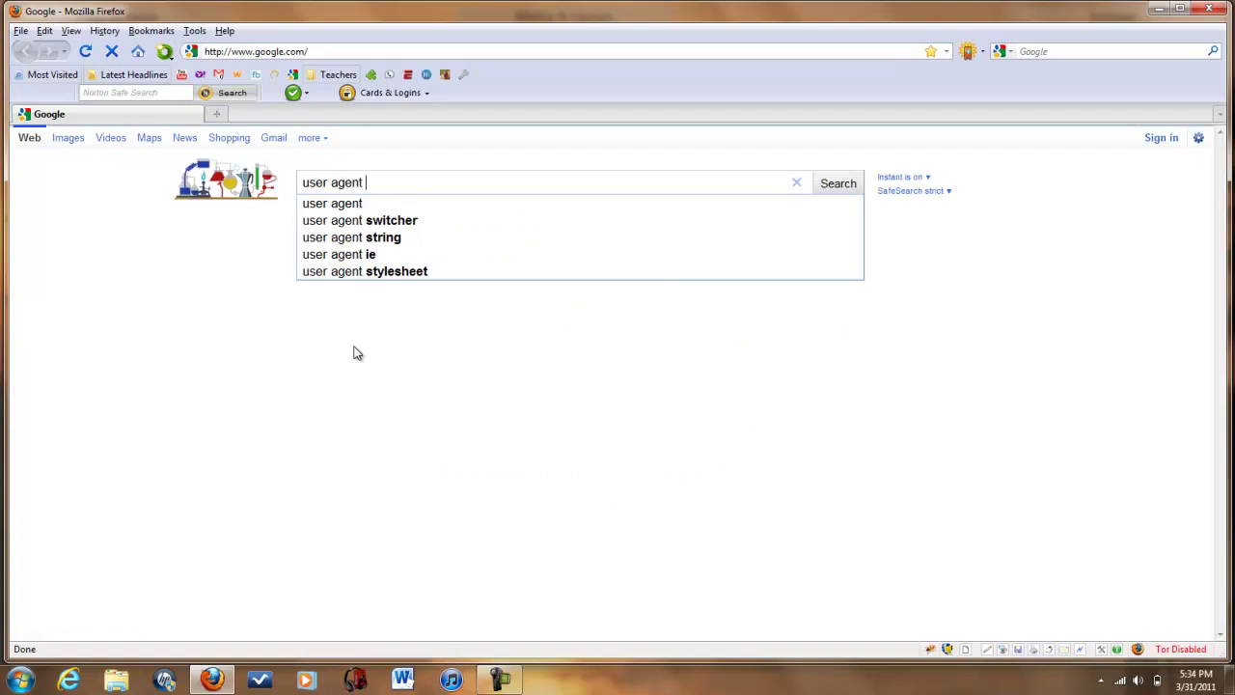
text(switcher)
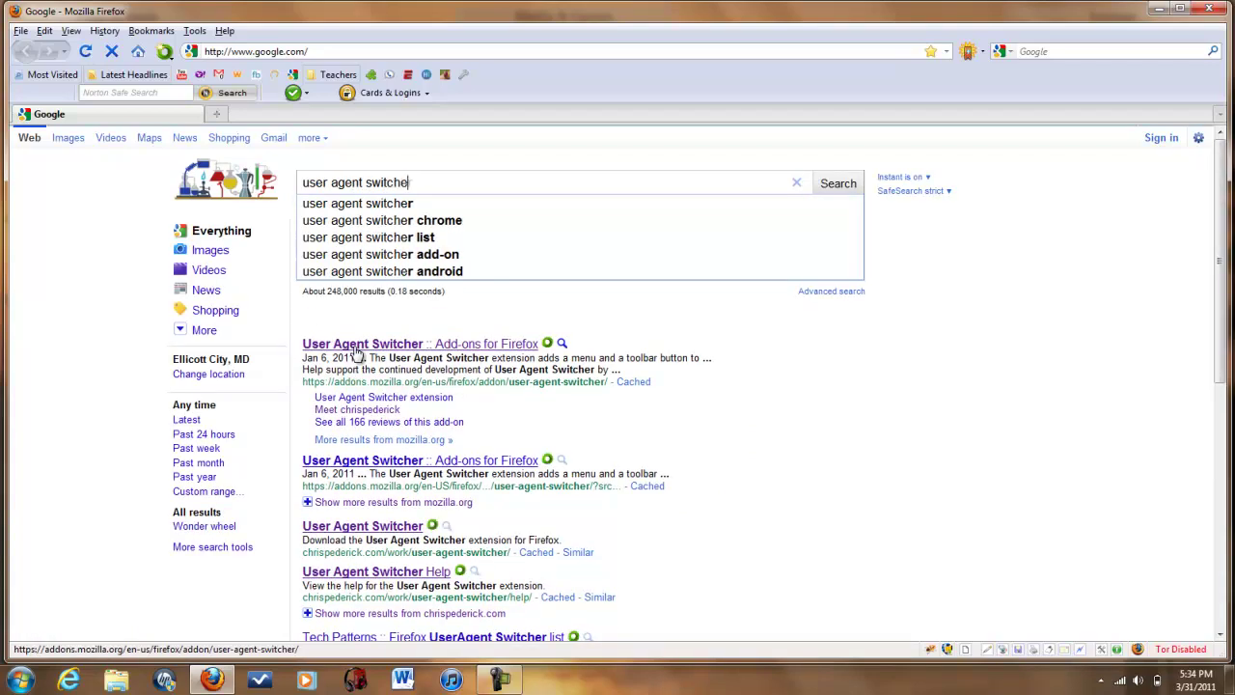
key(Return)
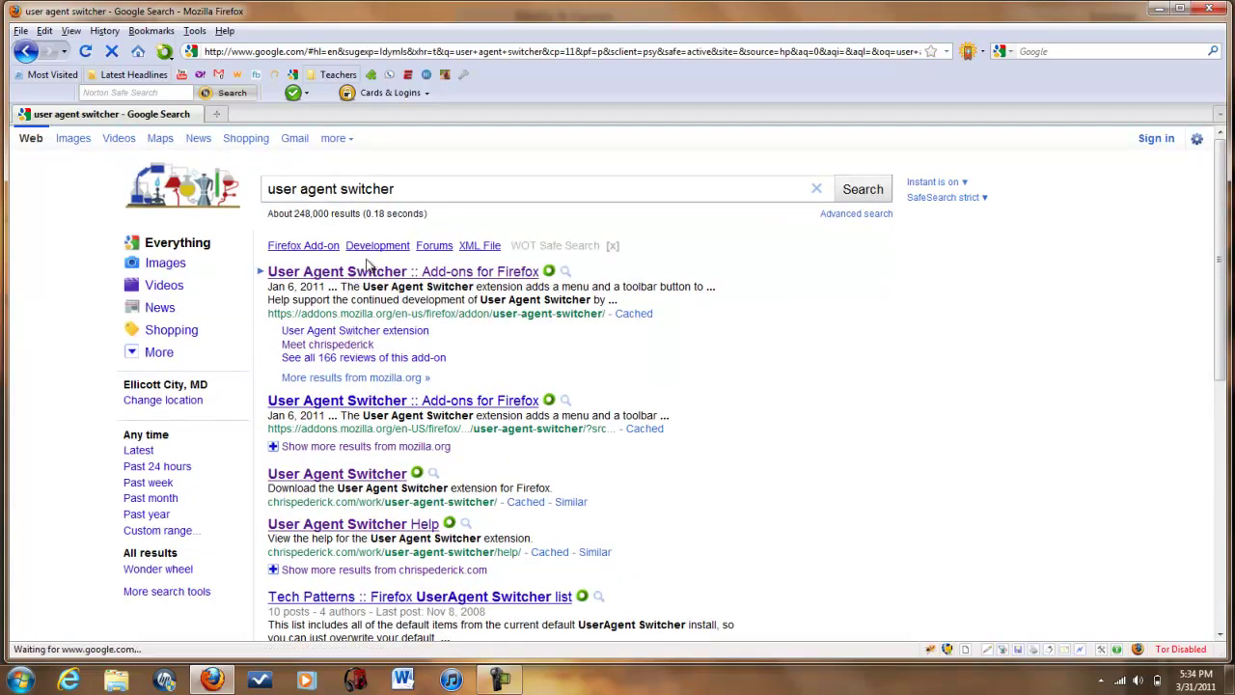
click(363, 279)
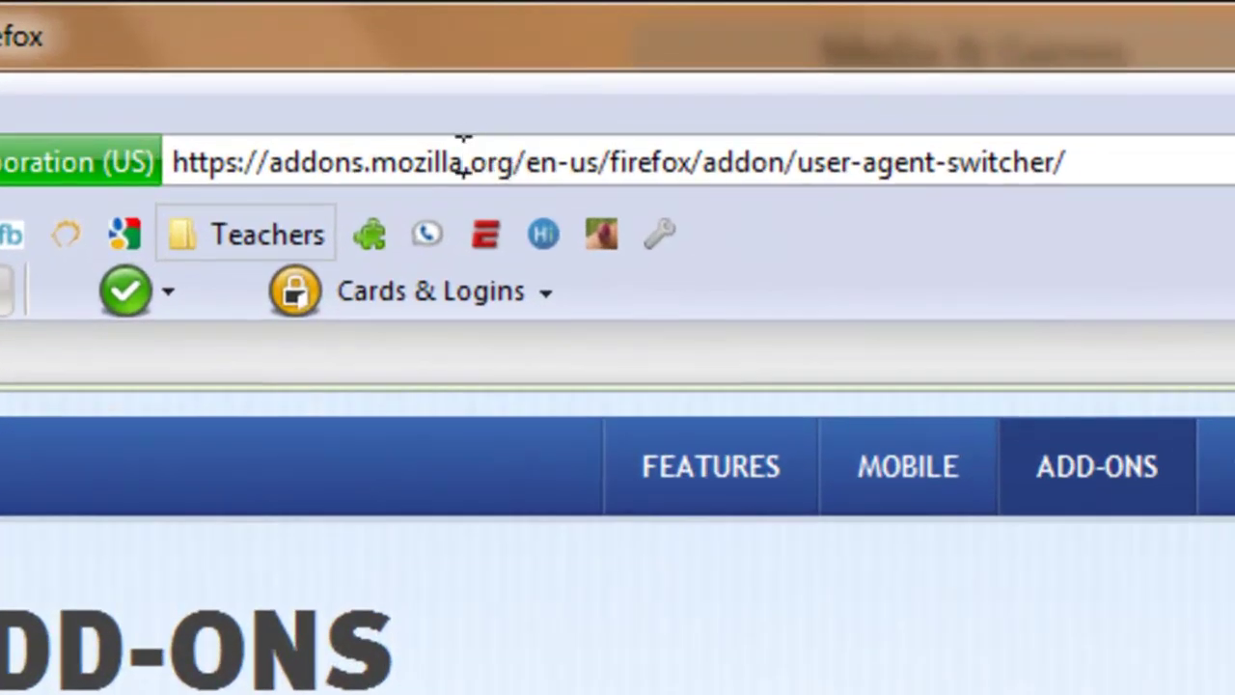
Go to docs.google.com and sign in with the saved Google account.
click(463, 160)
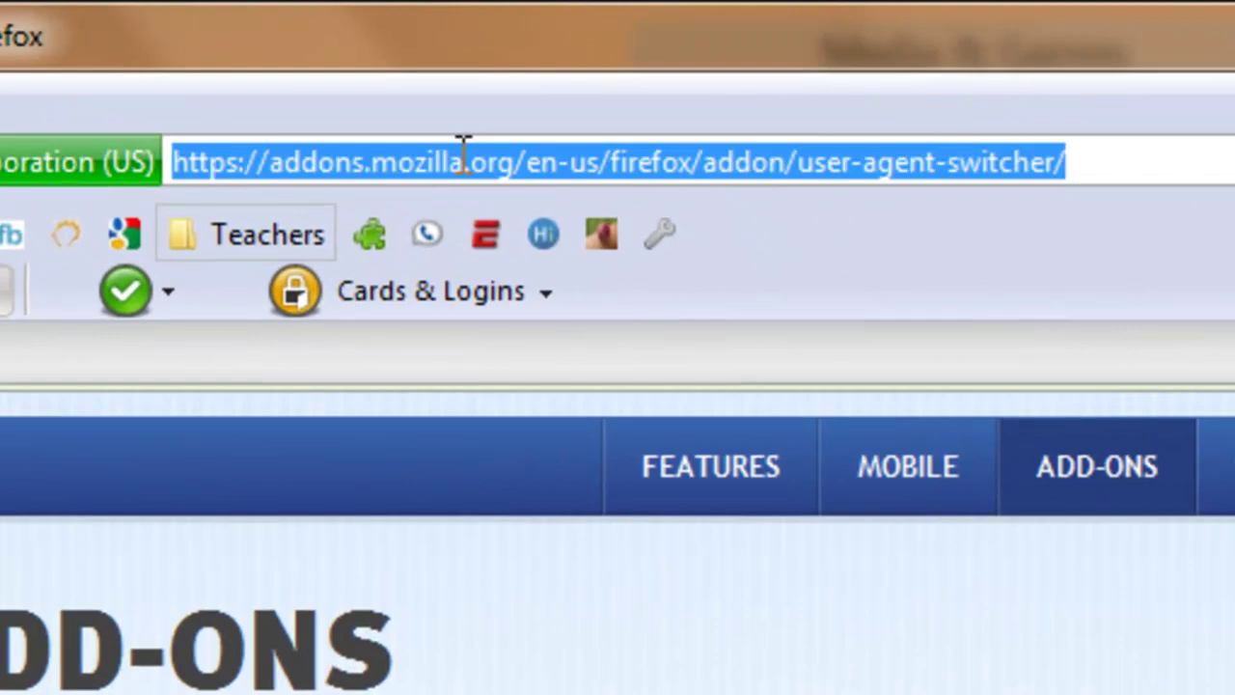
text(docs.g)
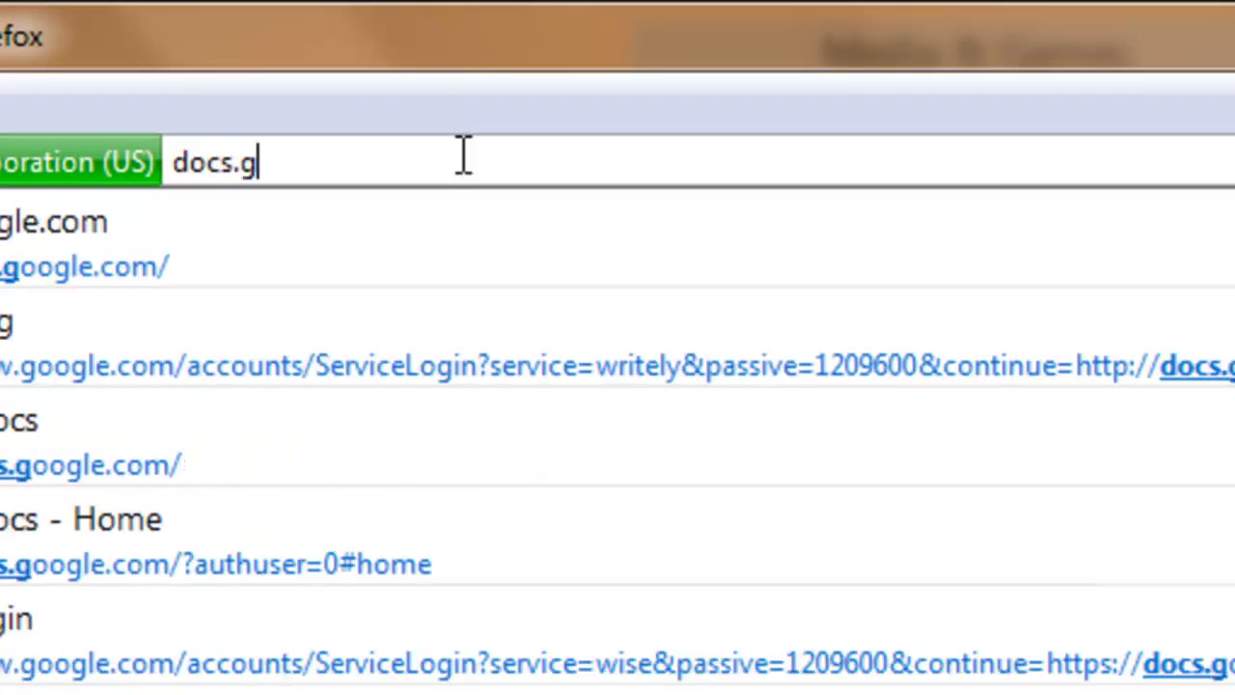
text(oogle.c)
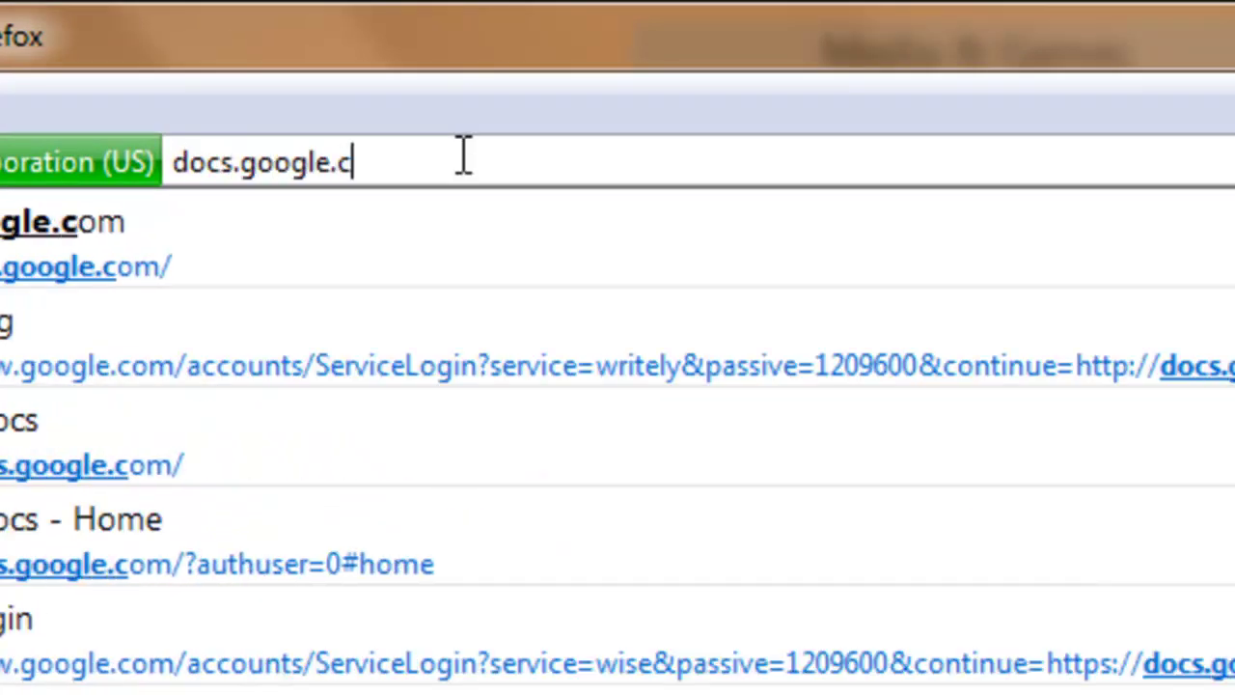
text(om)
key(Return)
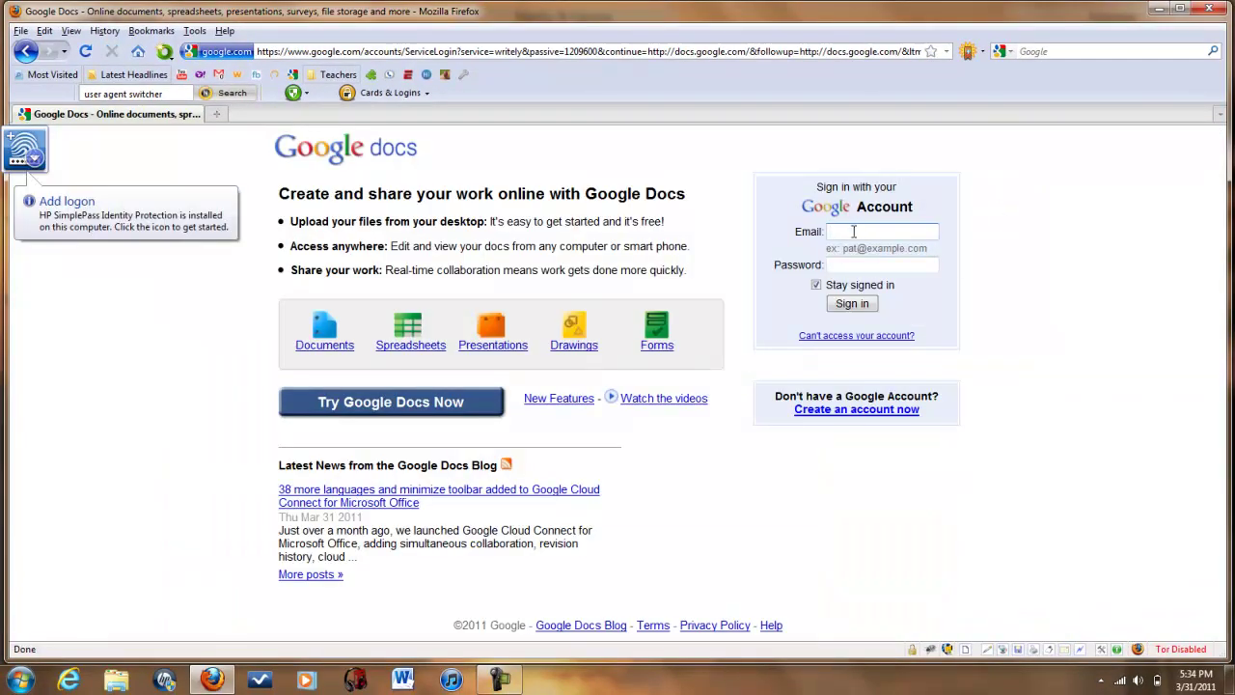
text(mol)
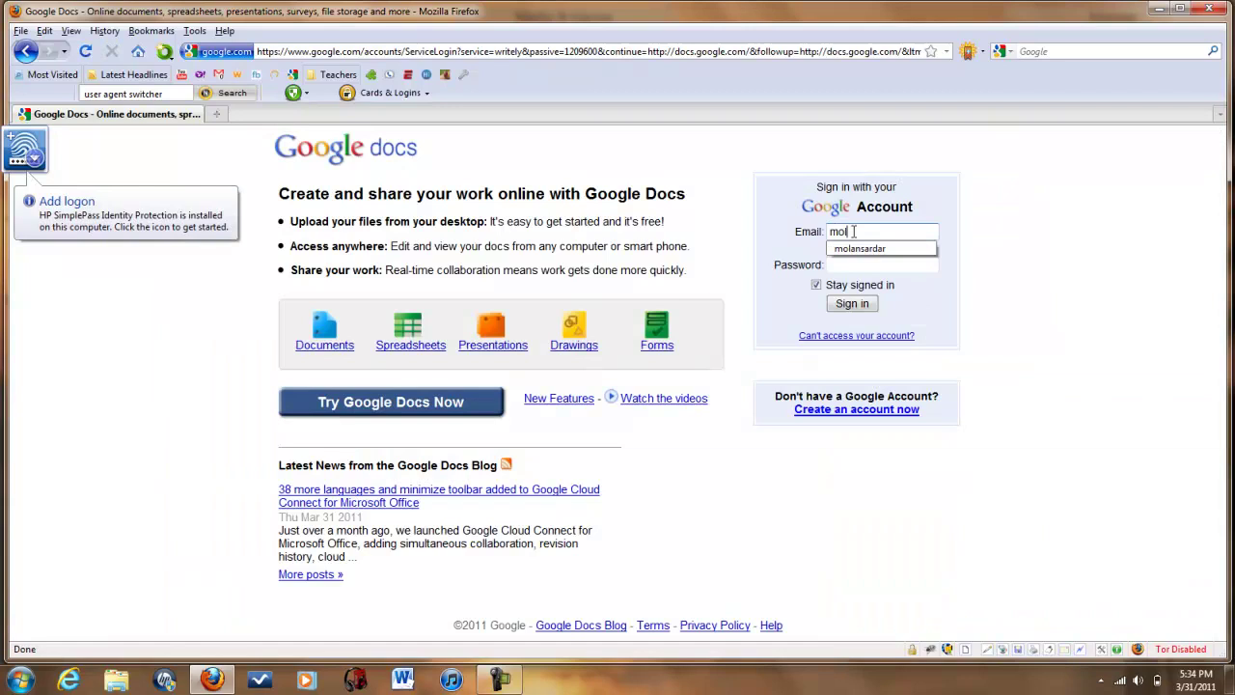
key(Down)
key(Return)
key(Return)
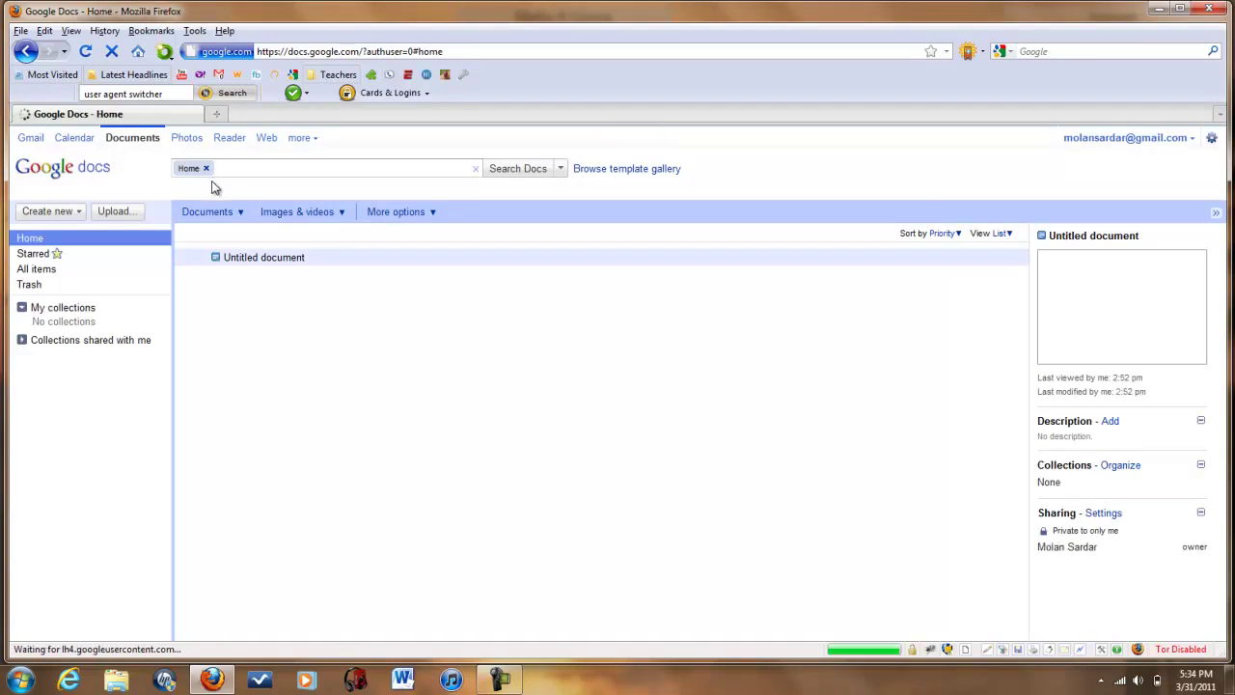
Open the Untitled document and delete its existing line of text.
click(274, 257)
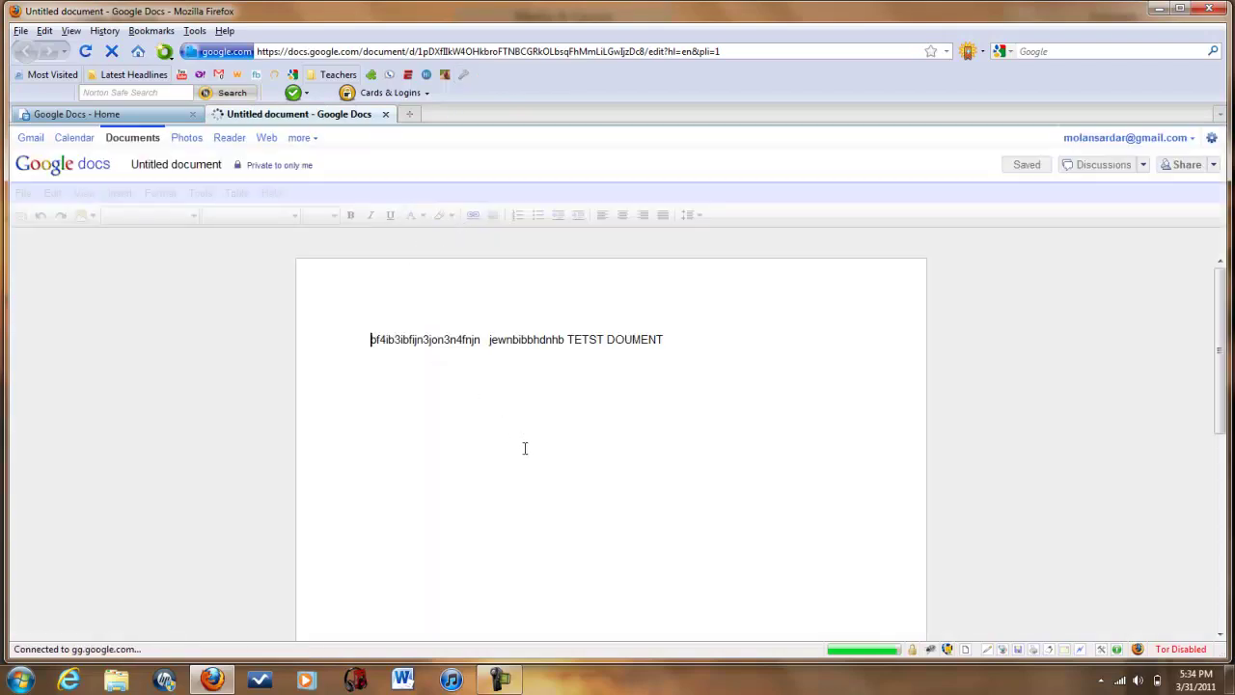
drag(705, 341, 3, 92)
key(BackSpace)
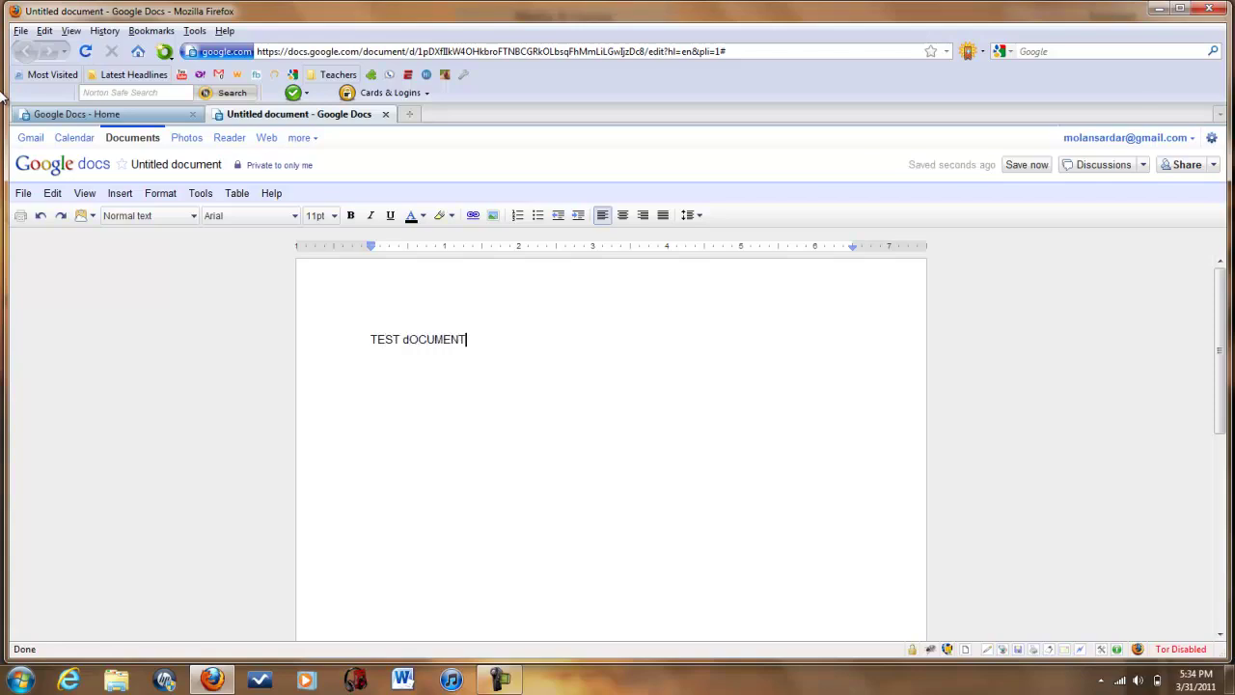
Drag the Google doodle from a new Google tab into the document, reposition it, then delete it.
click(409, 114)
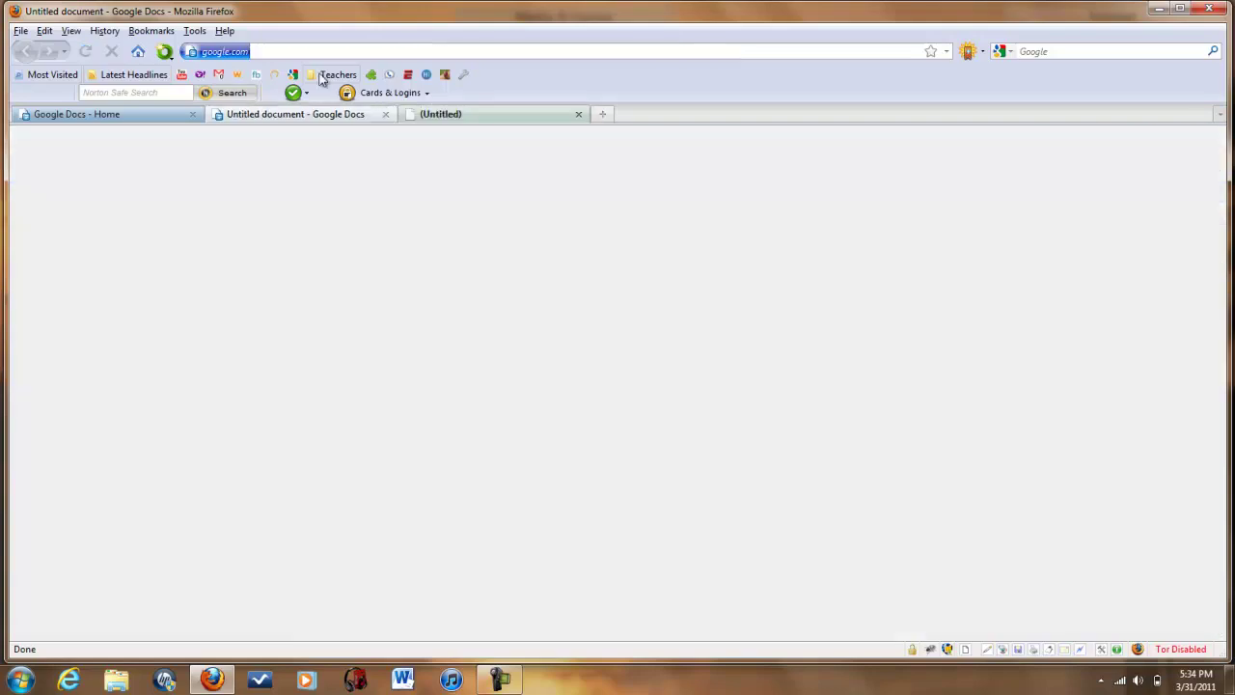
click(292, 74)
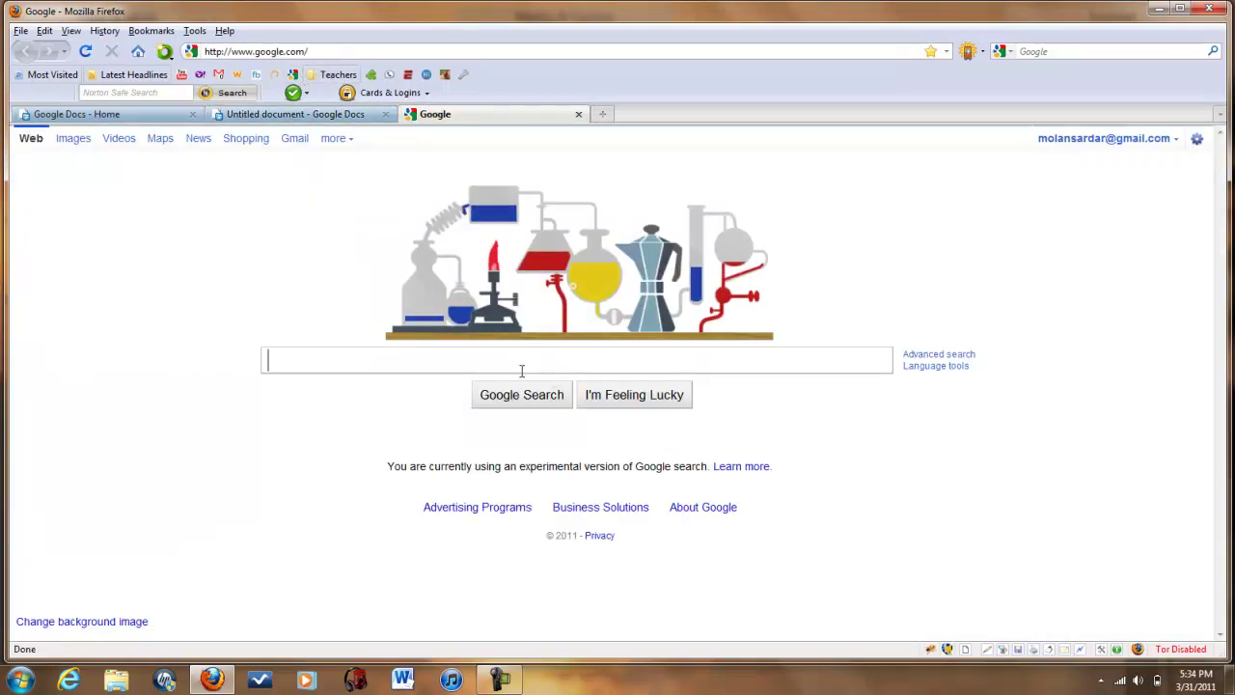
right_click(548, 279)
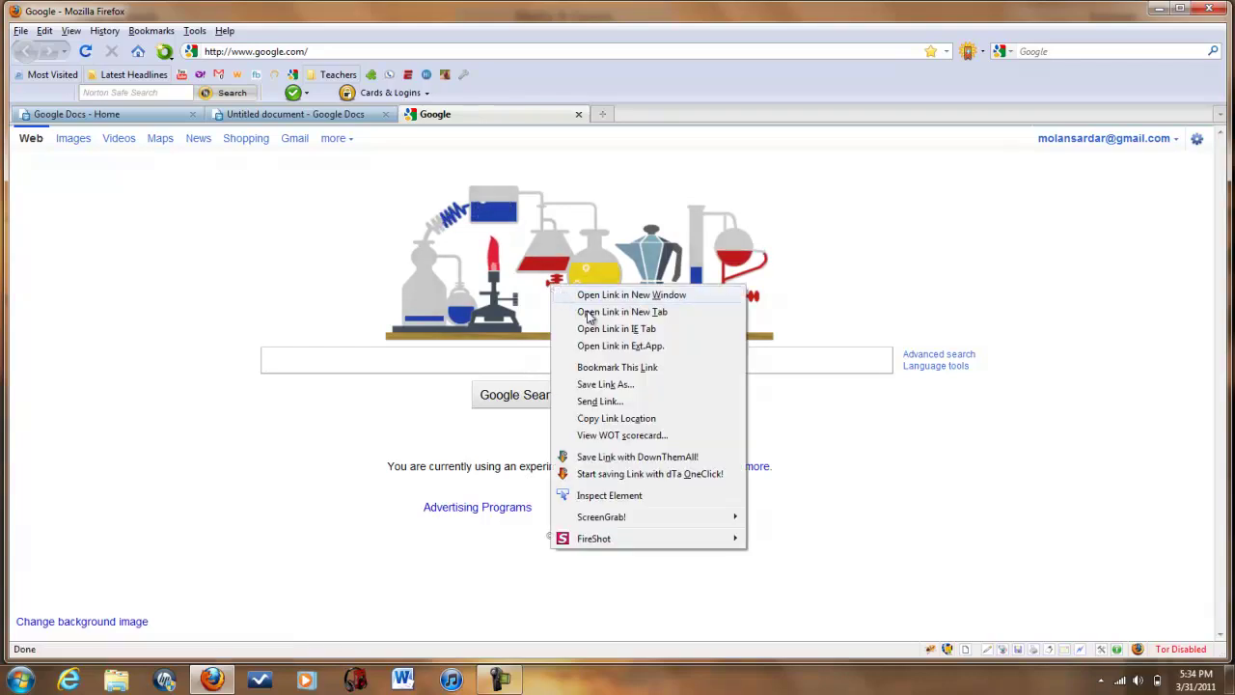
mouse_move(463, 241)
mouse_down()
mouse_move(414, 193)
mouse_move(314, 135)
mouse_move(316, 121)
mouse_move(521, 523)
mouse_move(536, 523)
mouse_up()
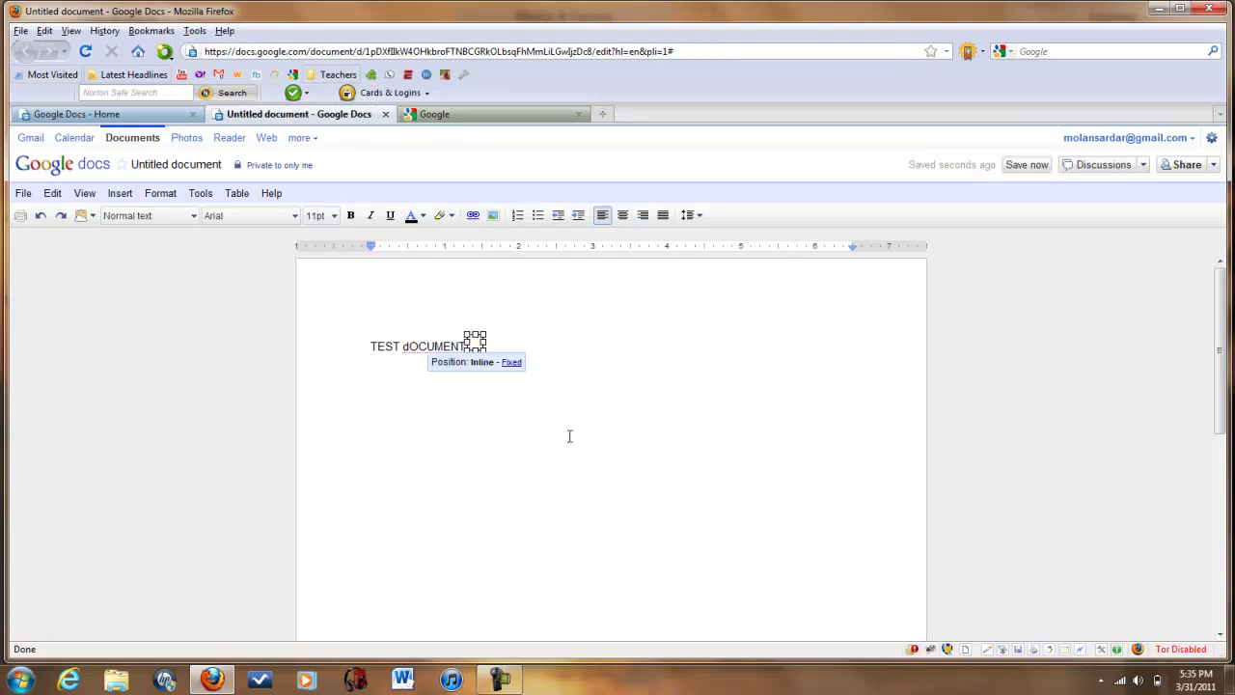
click(511, 362)
drag(477, 343, 762, 598)
key(Delete)
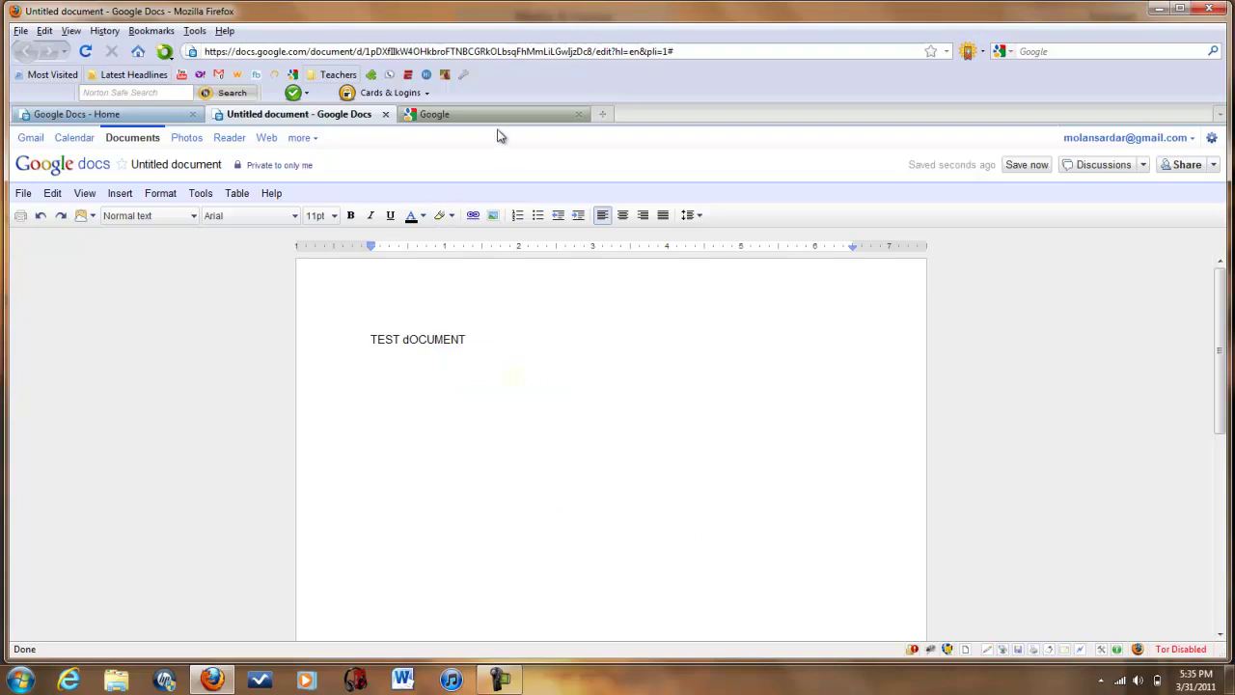
Search Google for 'GOOGLE' and show the image results.
click(497, 115)
click(410, 357)
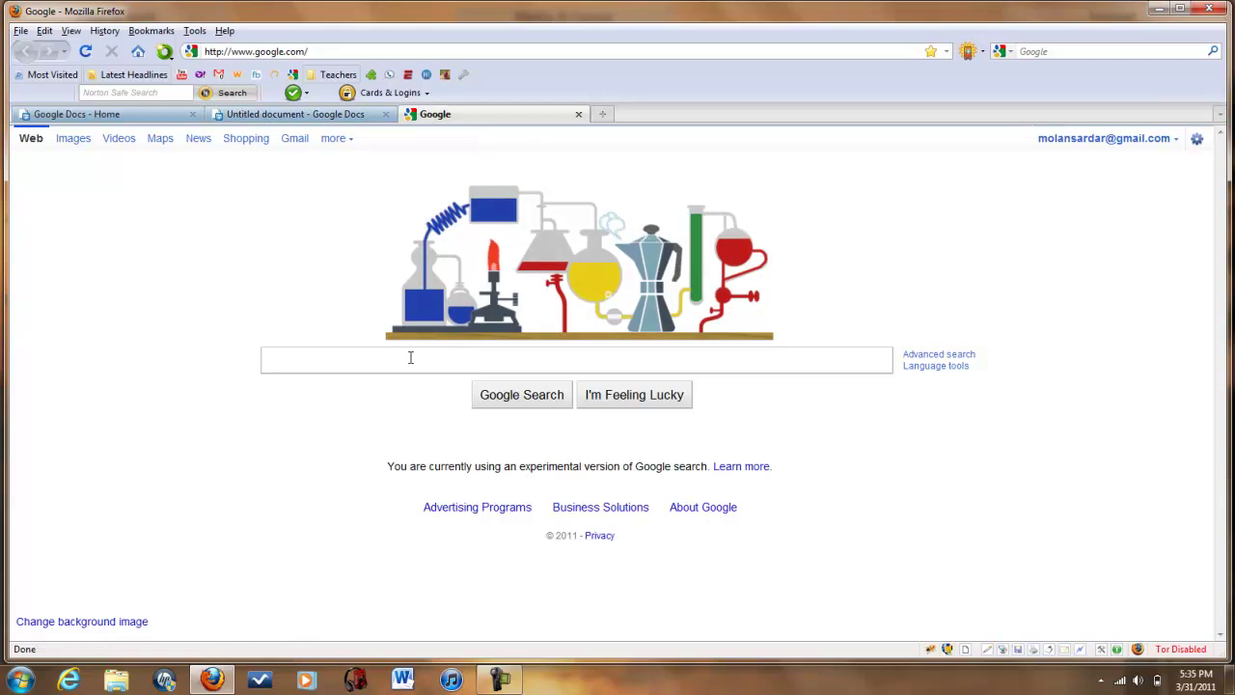
text(GOOGLE)
key(Return)
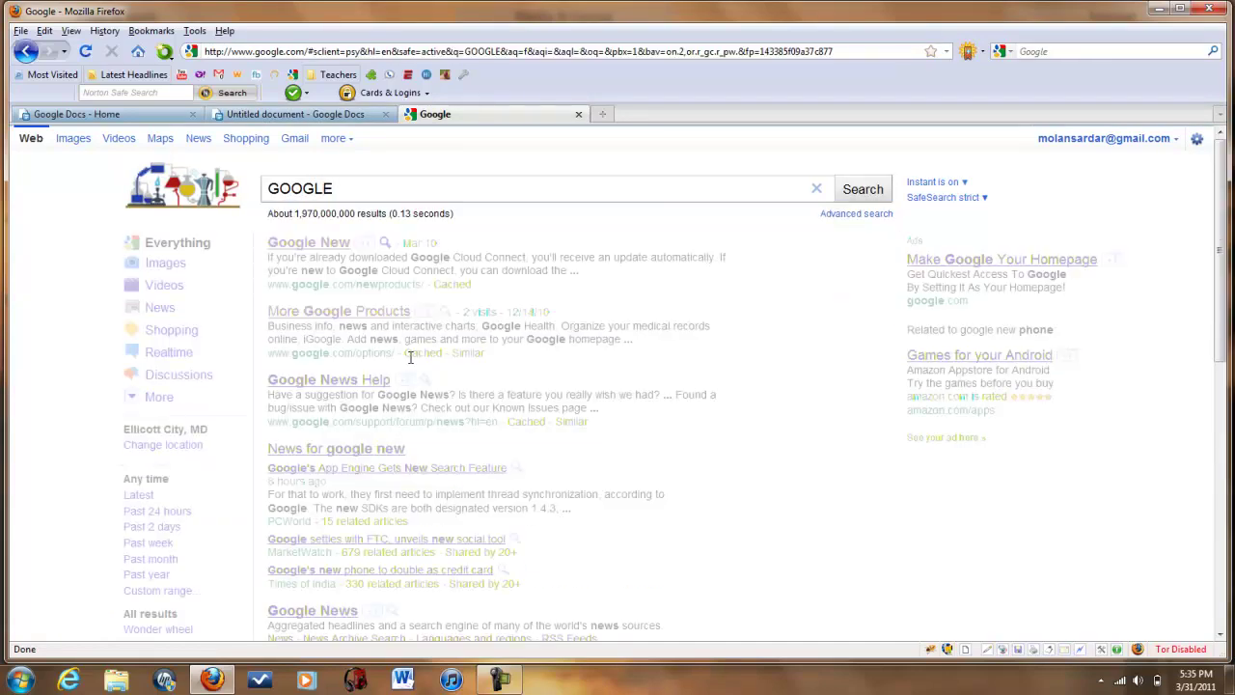
click(79, 140)
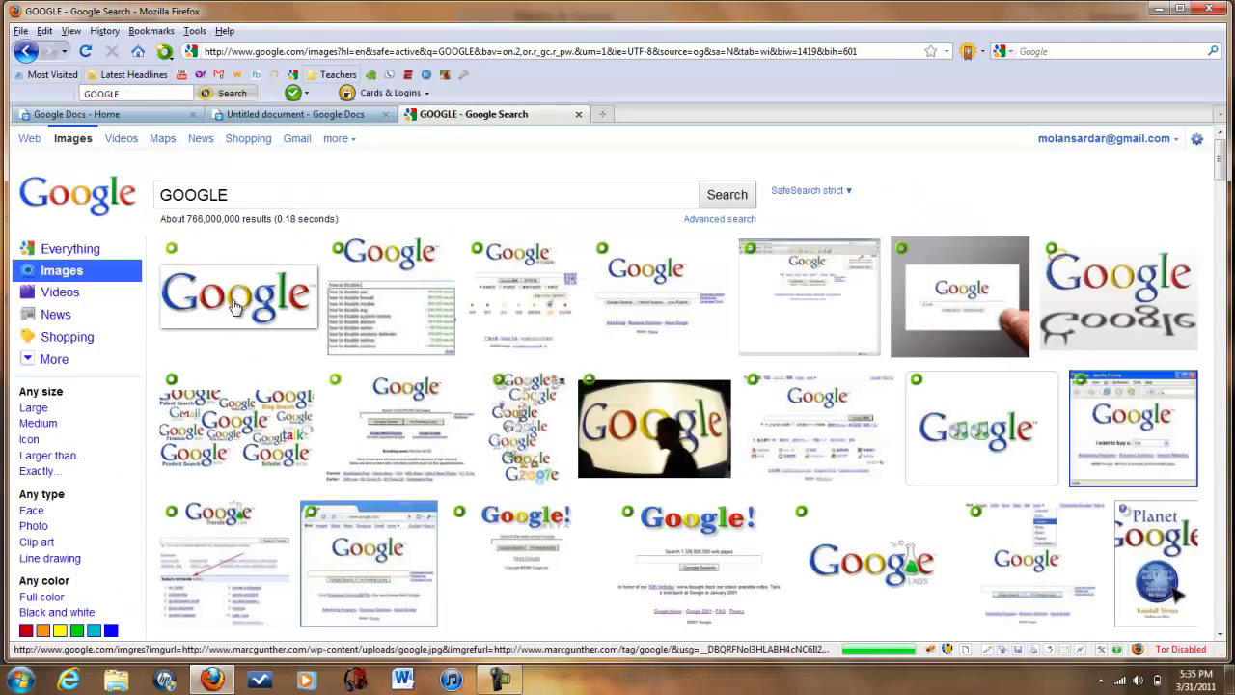
Open the first Google logo image result, copy the image, and return to the Untitled document.
right_click(234, 307)
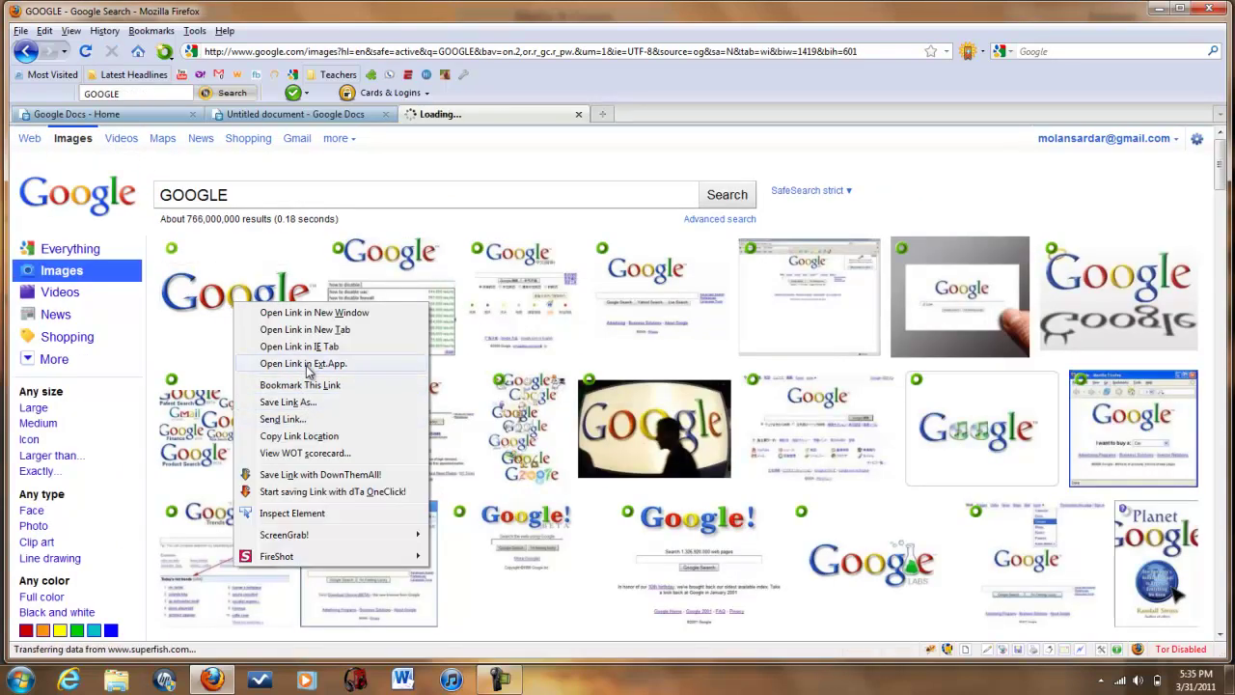
click(212, 294)
right_click(212, 295)
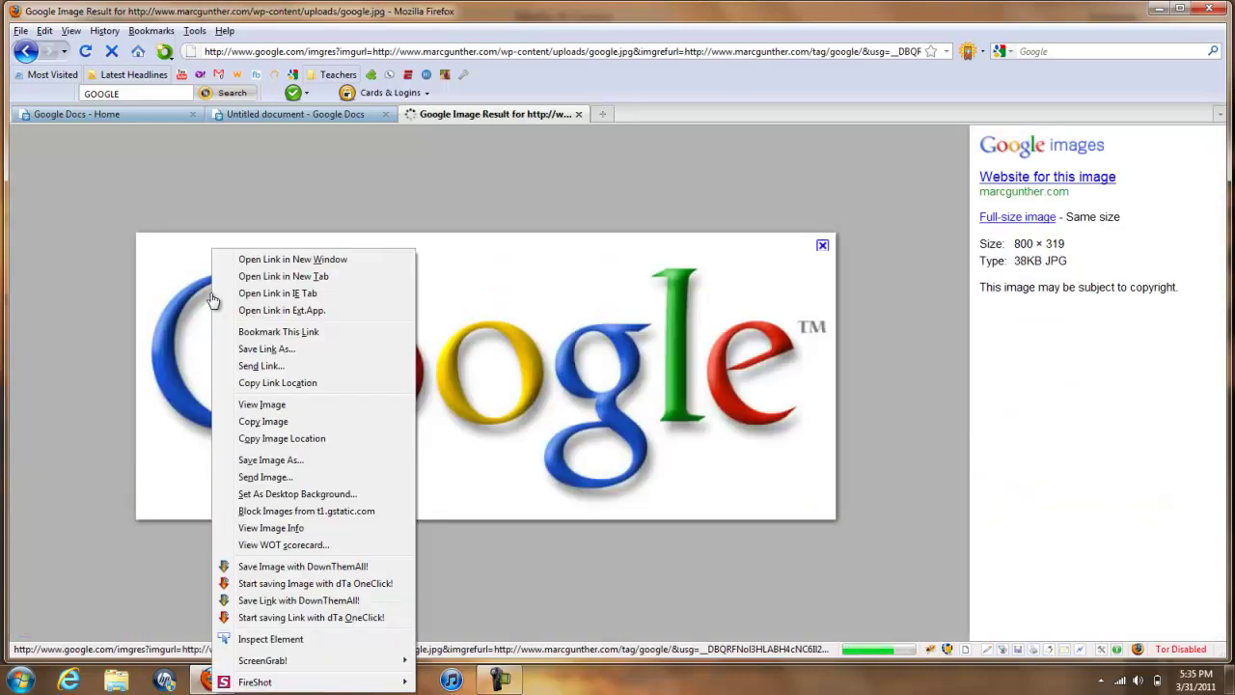
click(186, 360)
right_click(380, 372)
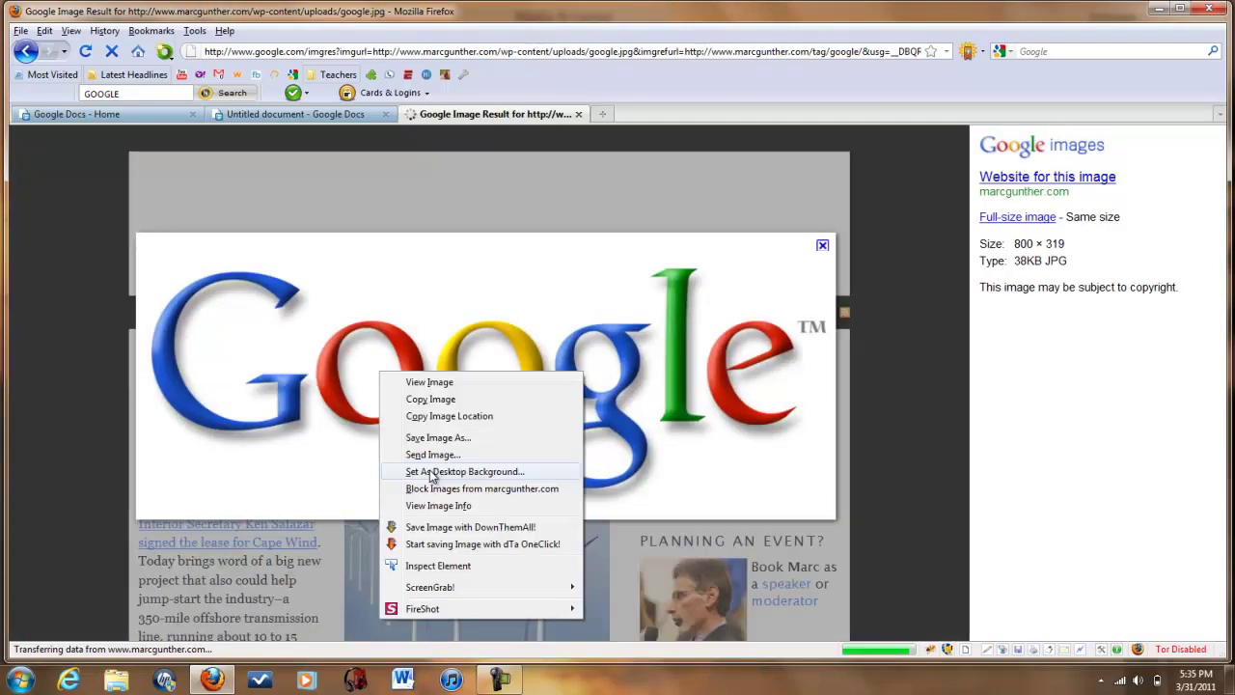
click(436, 400)
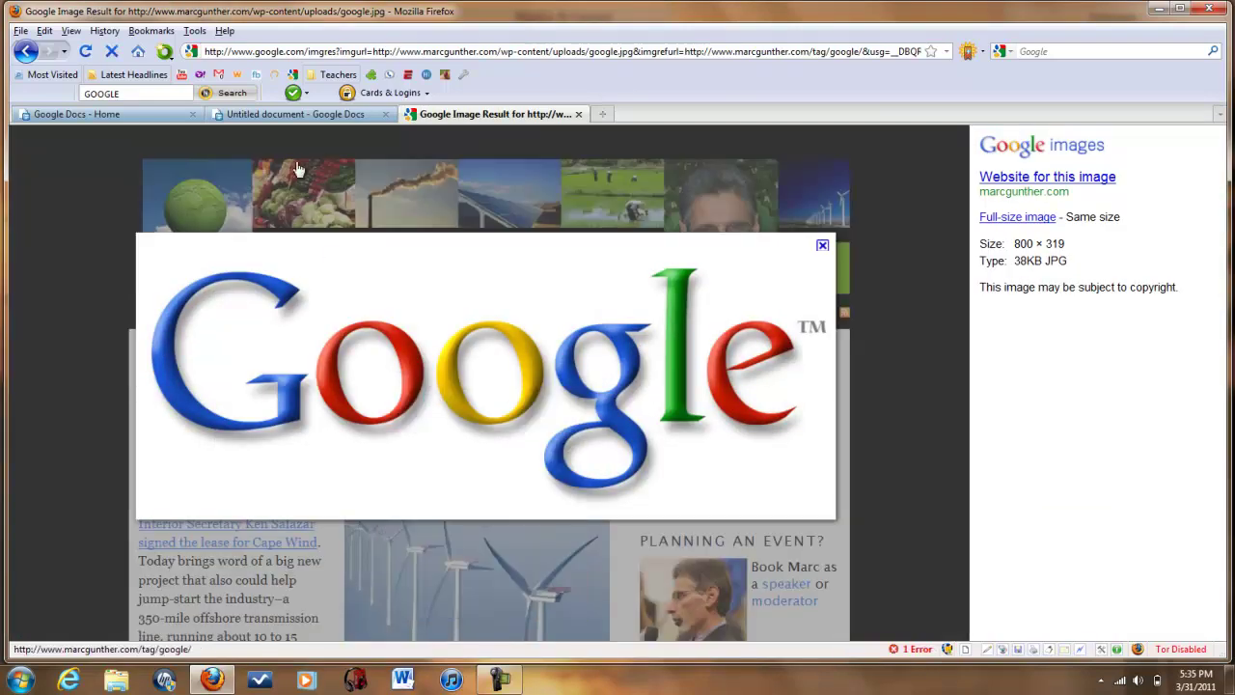
click(260, 116)
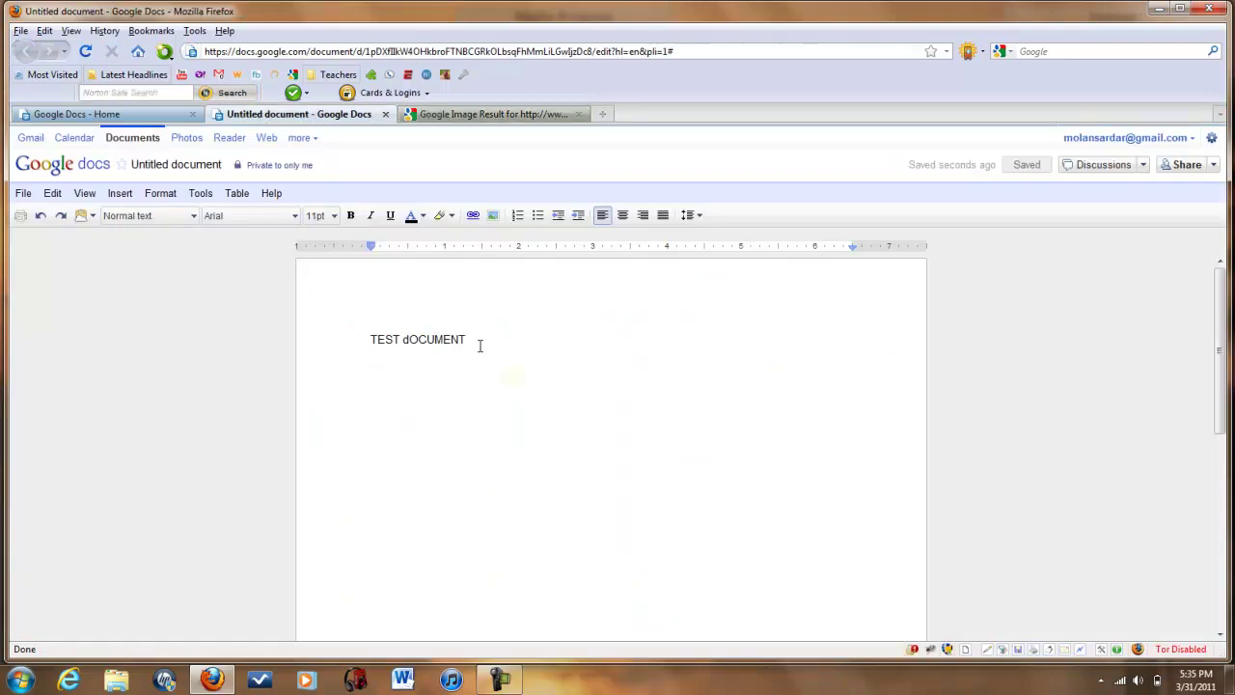
click(480, 346)
key(Return)
key(ctrl+v)
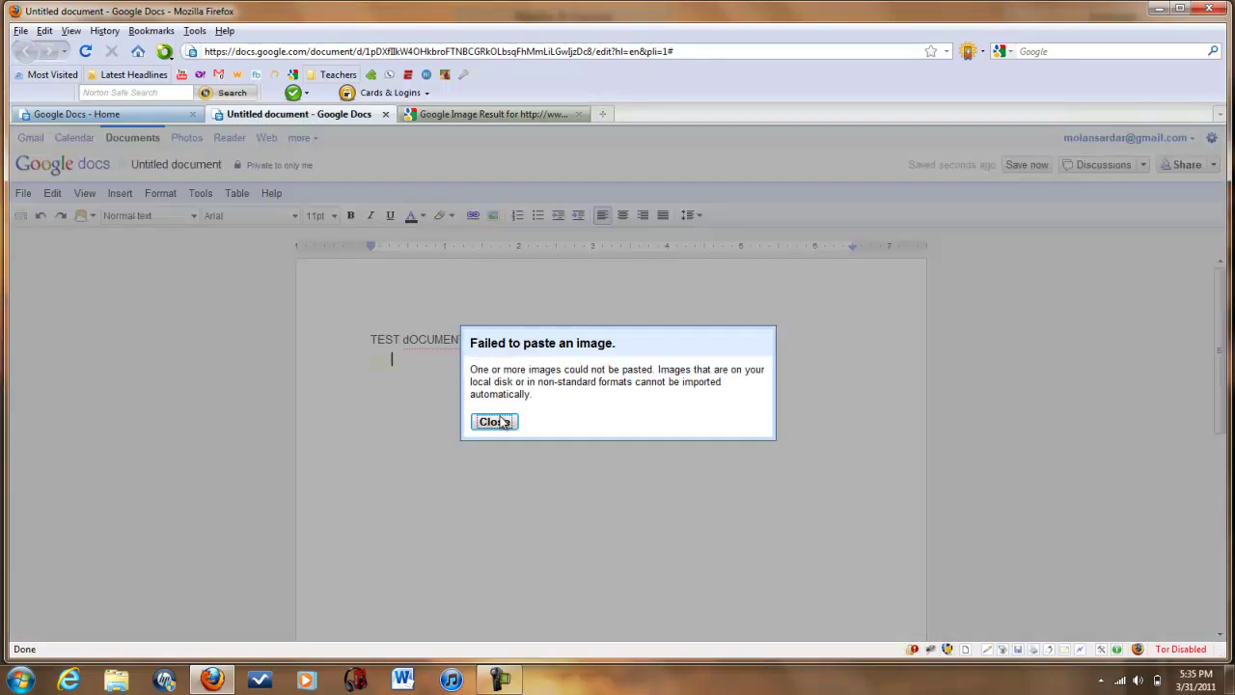
click(494, 422)
click(82, 215)
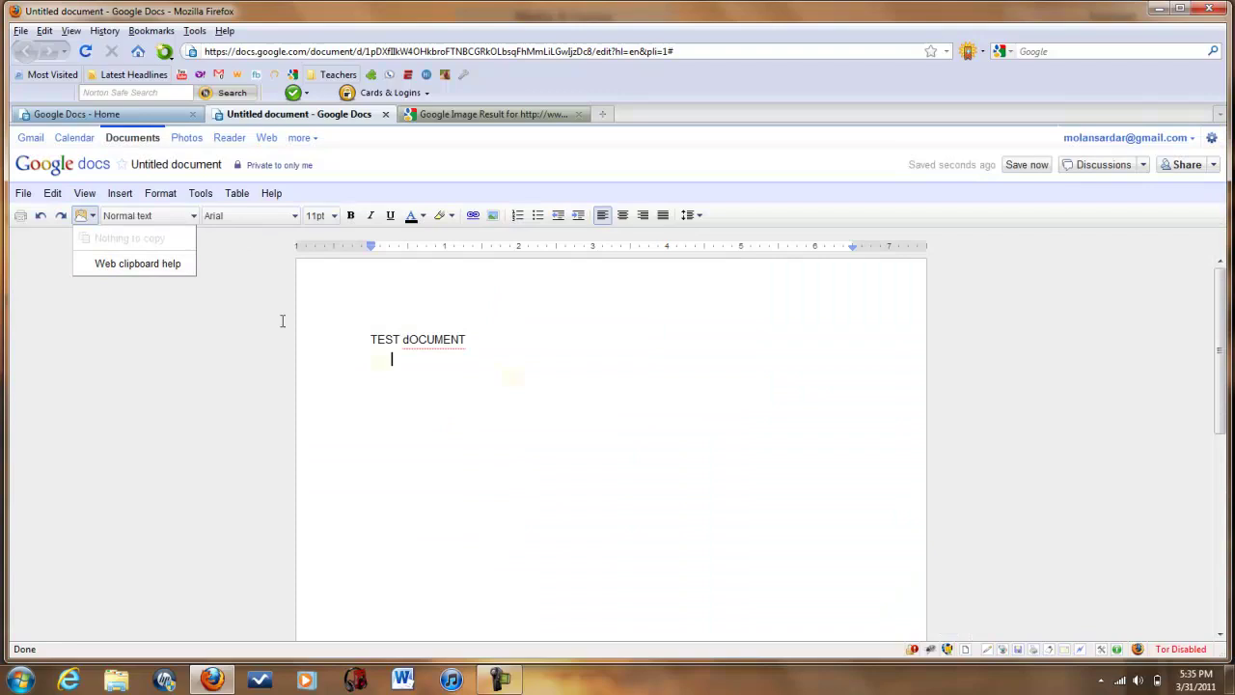
click(493, 353)
drag(493, 353, 314, 270)
click(656, 499)
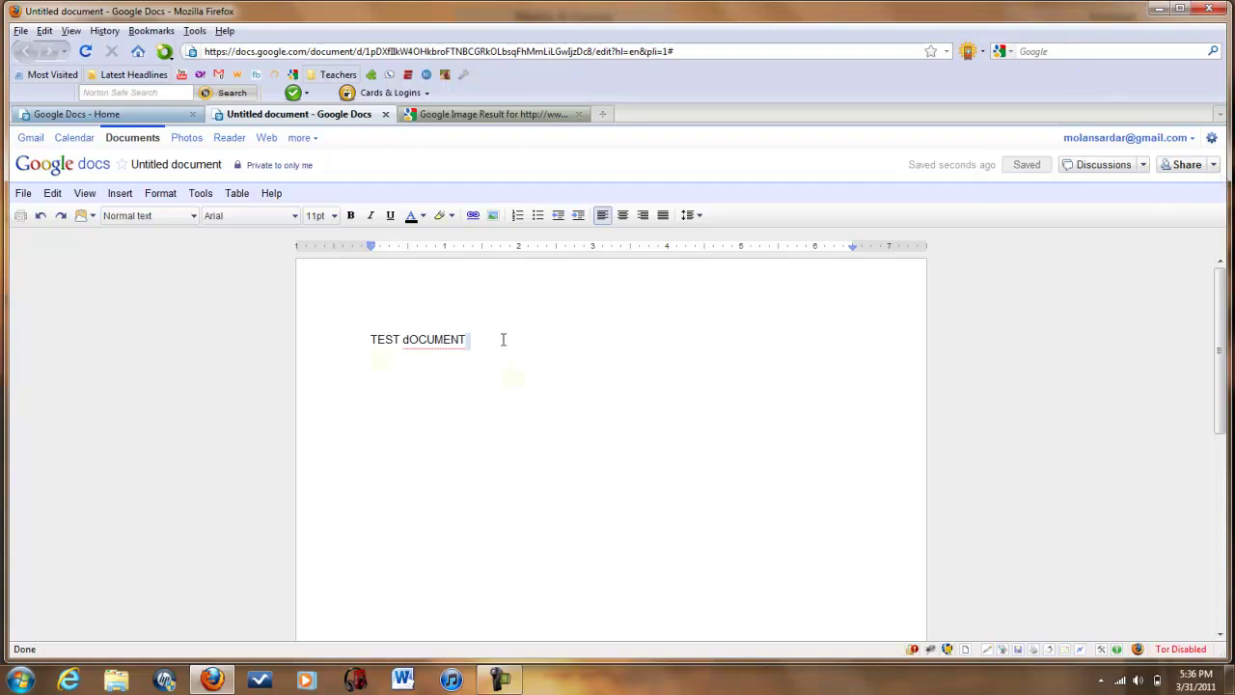
drag(502, 338, 324, 287)
click(525, 395)
click(591, 349)
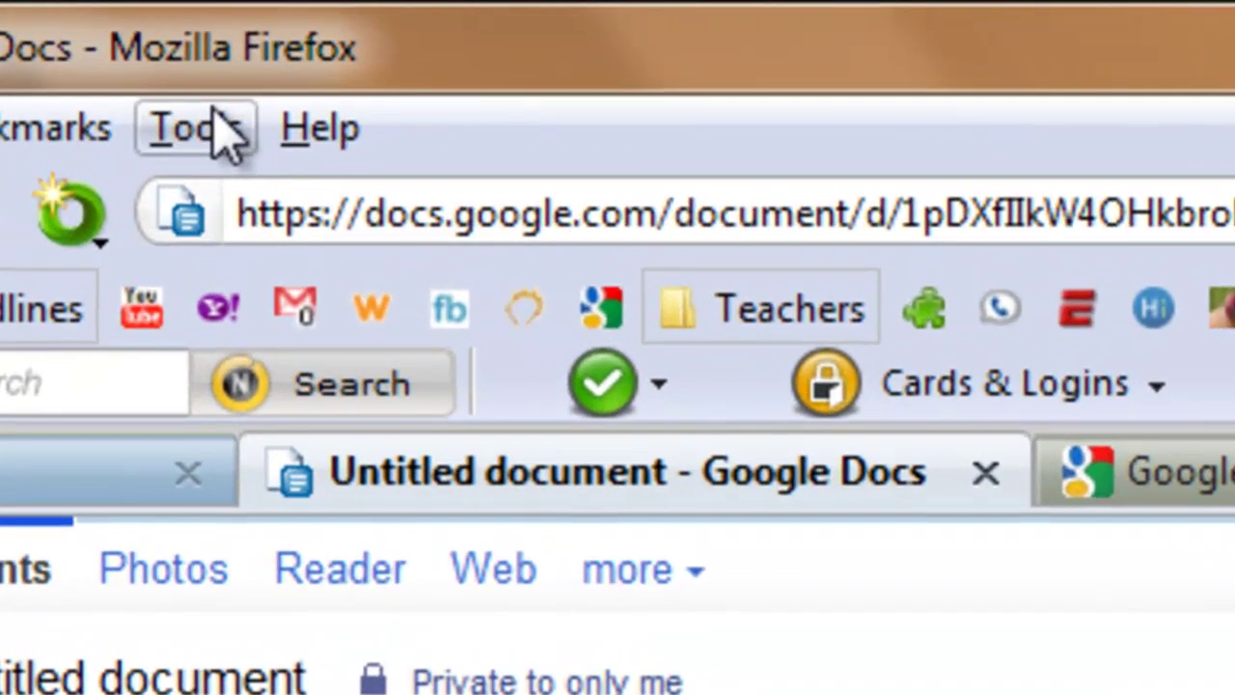
Set Firefox's Default User Agent to iPhone 3.0 and reload the document.
click(196, 30)
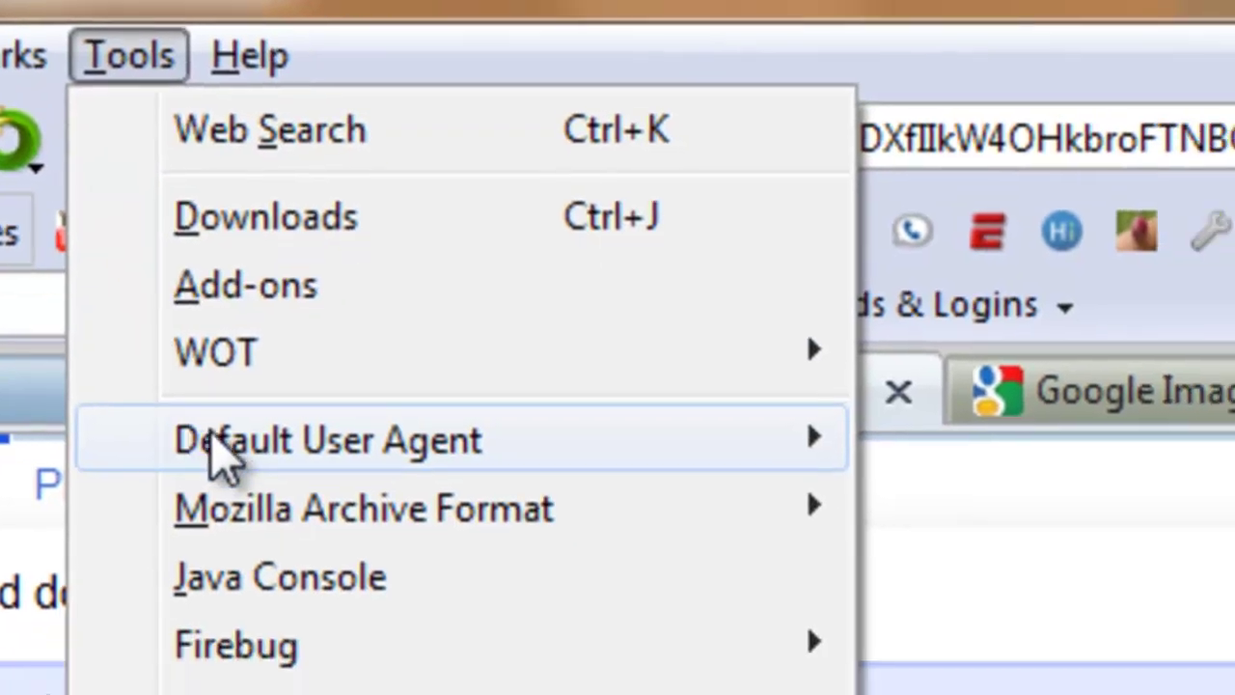
mouse_move(285, 530)
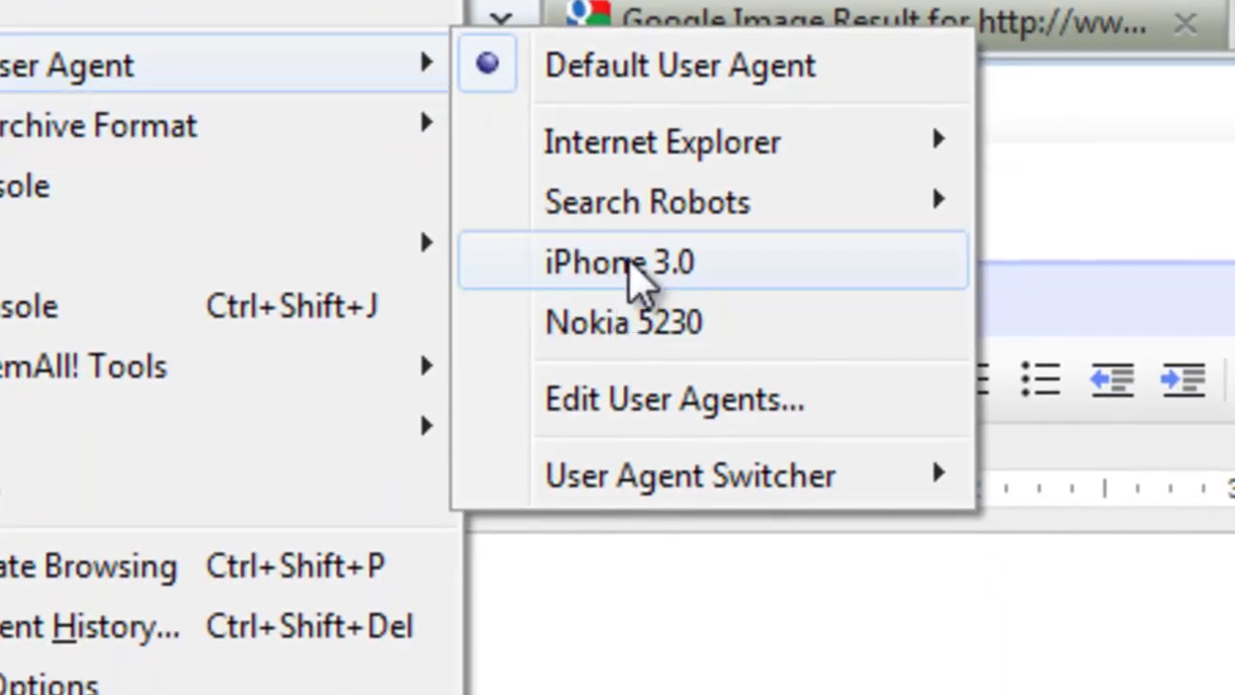
click(618, 257)
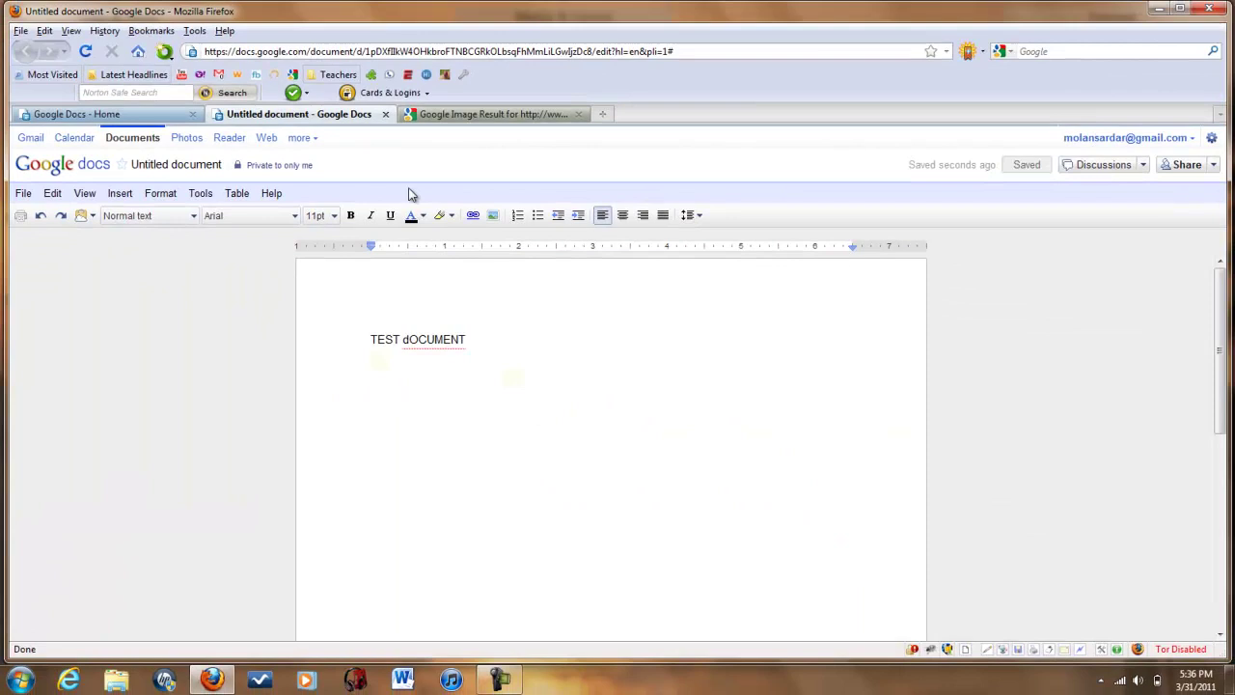
click(85, 53)
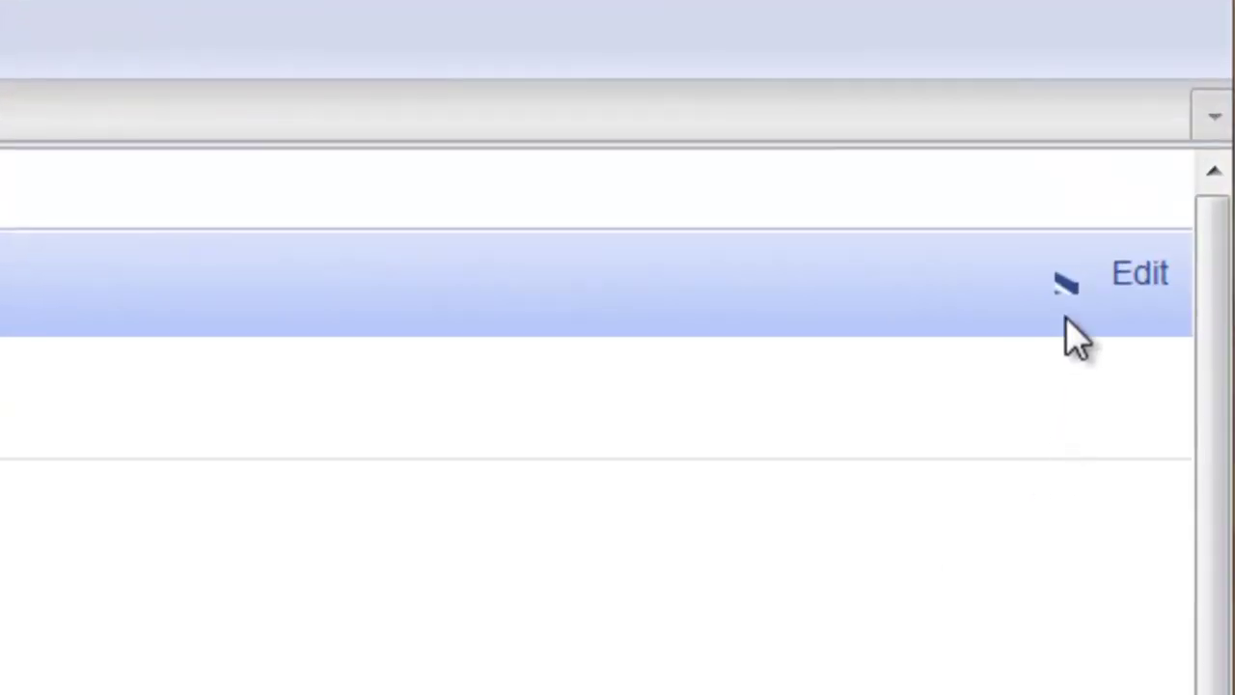
Choose Print from the arrow beside Edit and select the Brother MFC-240C USB Printer.
click(1065, 289)
click(1037, 391)
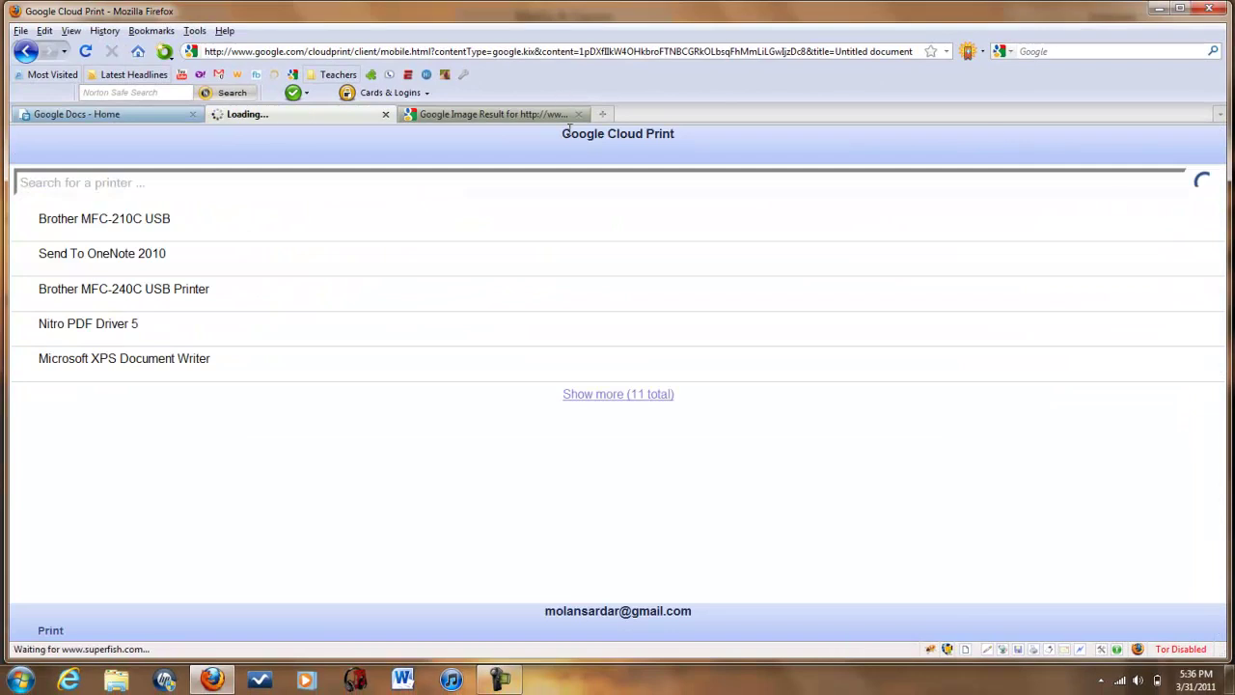
drag(563, 133, 664, 132)
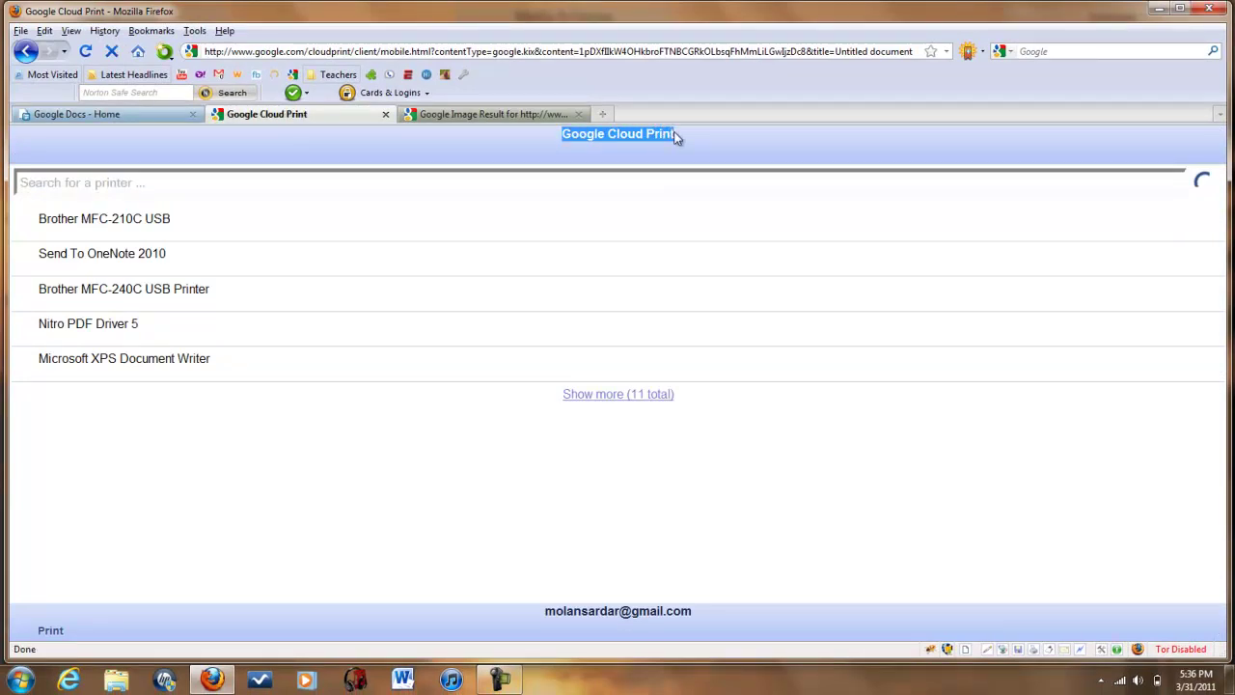
click(679, 138)
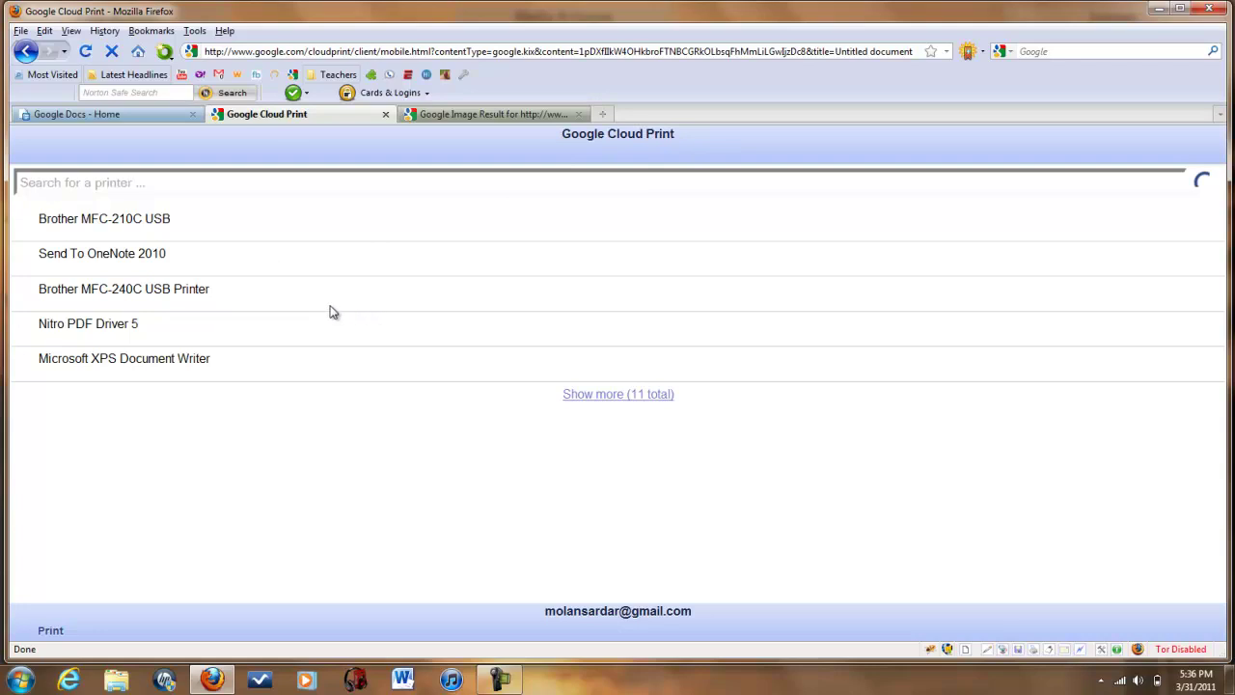
click(227, 299)
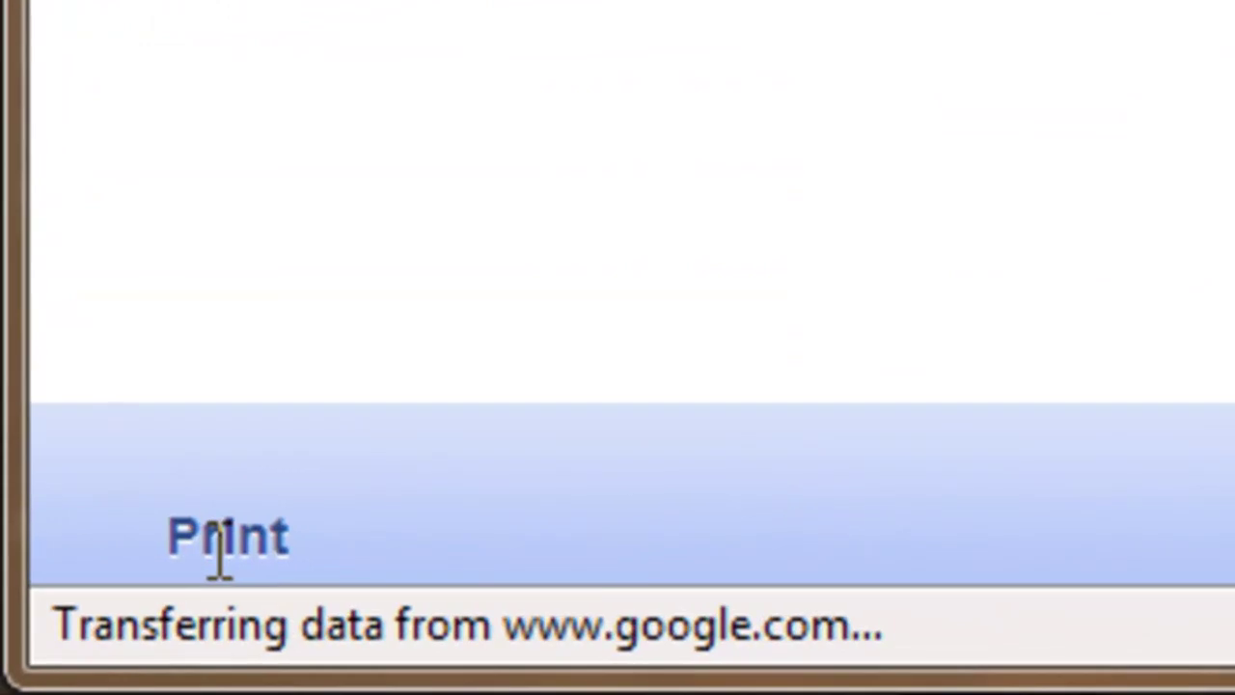
Print the Untitled document to the Brother MFC-240C USB Printer from Google Cloud Print.
click(222, 541)
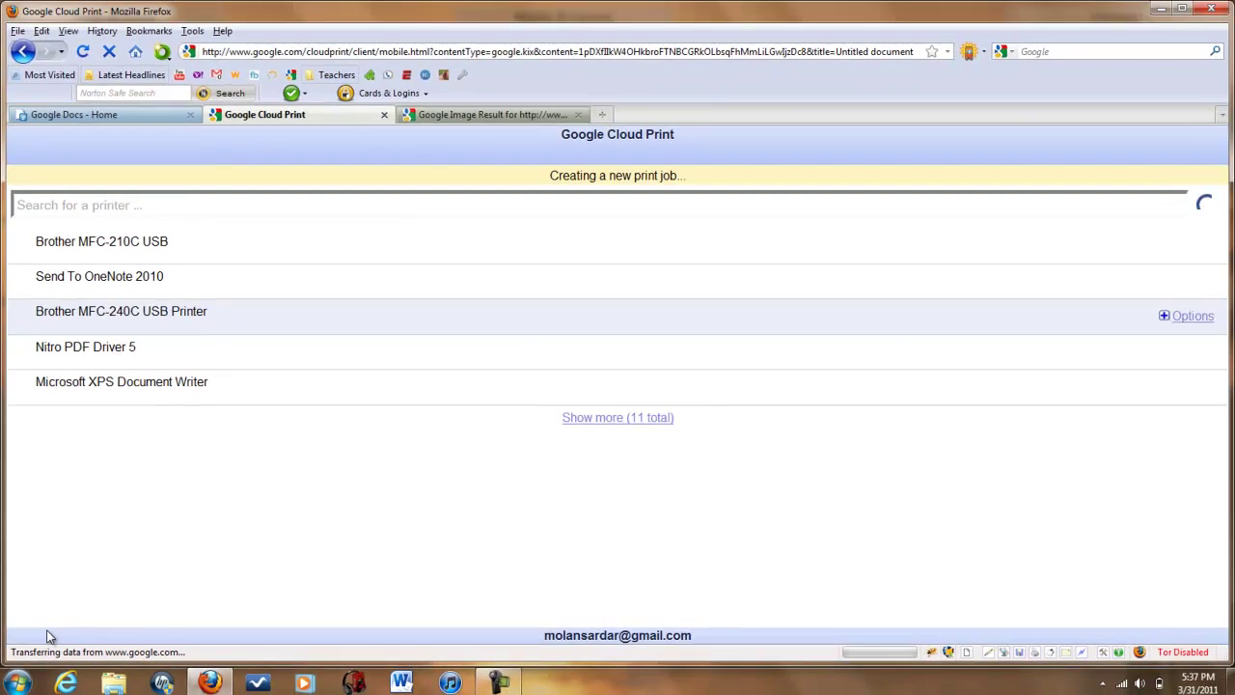